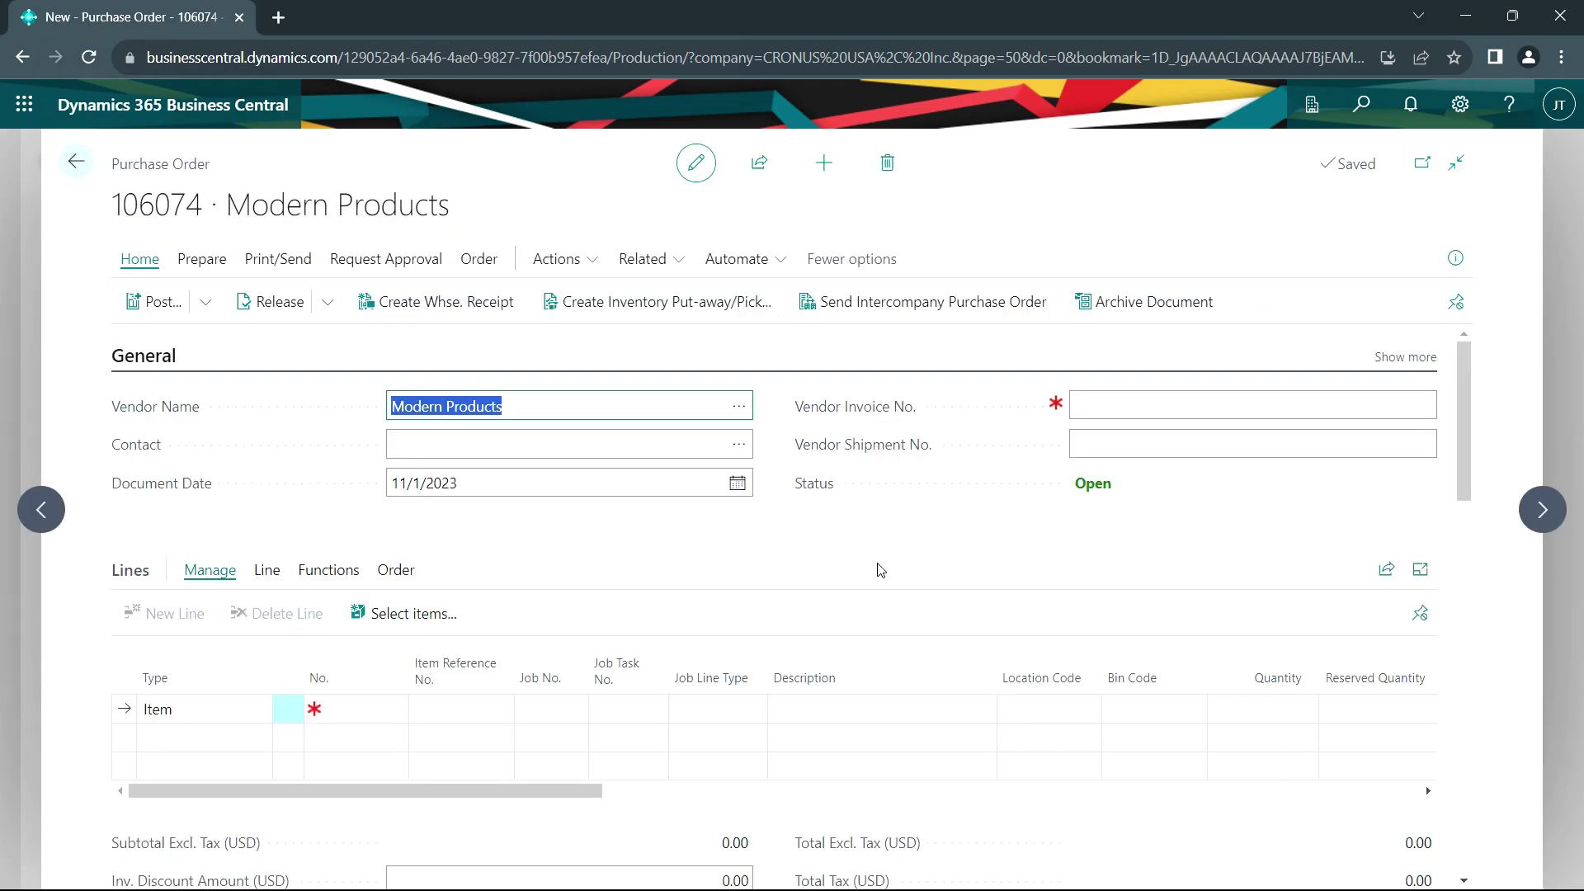
# Make the order line a Fixed Asset line and create FA000190, depreciating 7 years from 11/1/2023.
pyautogui.click(256, 709)
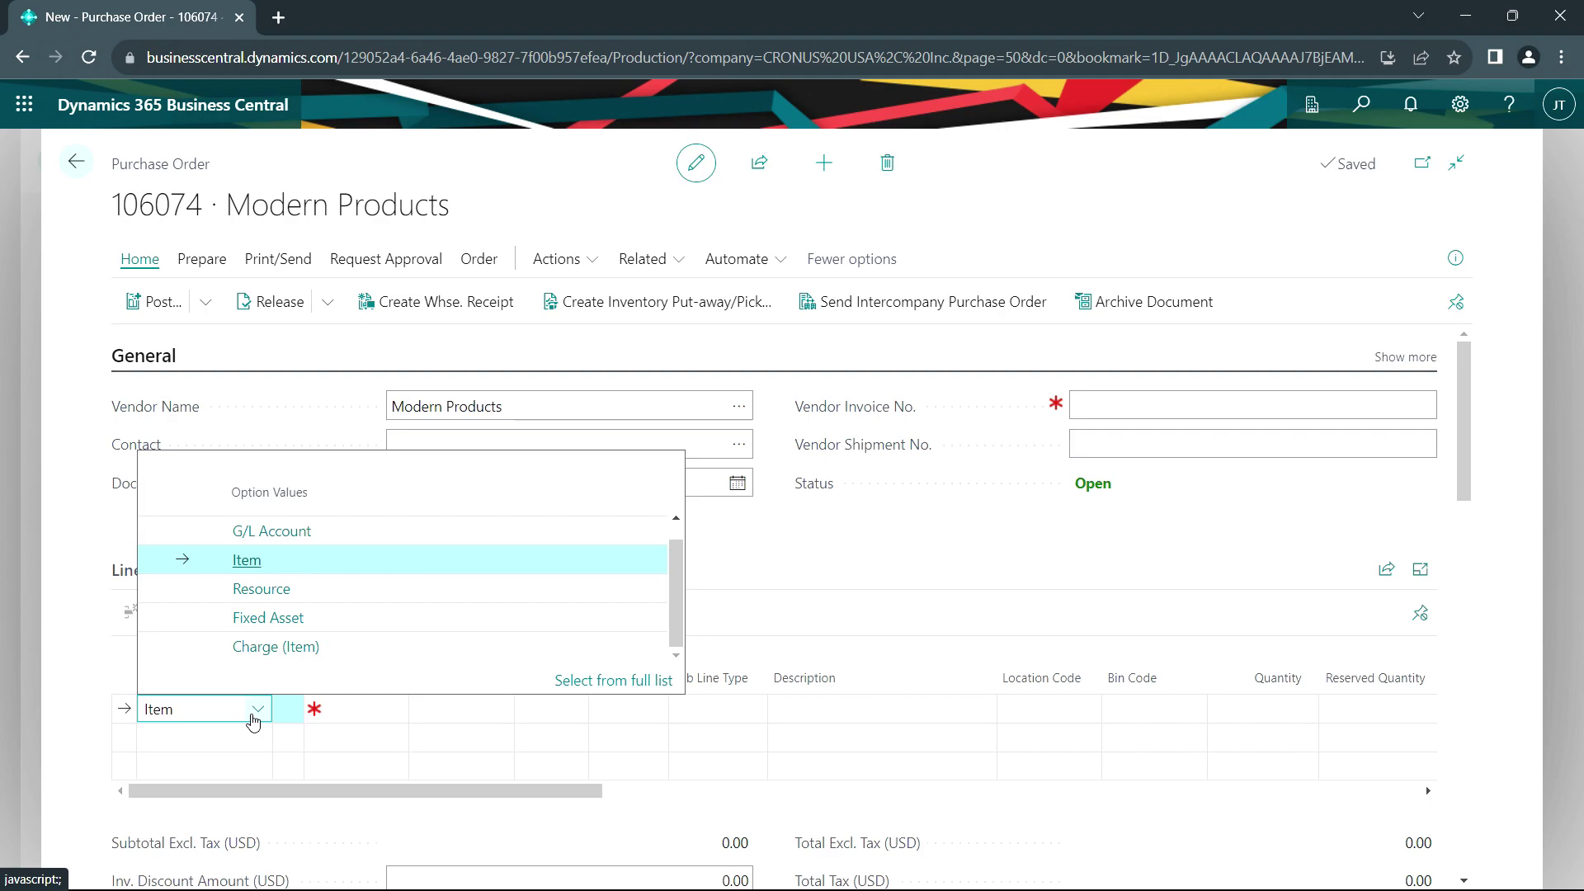
pyautogui.click(326, 619)
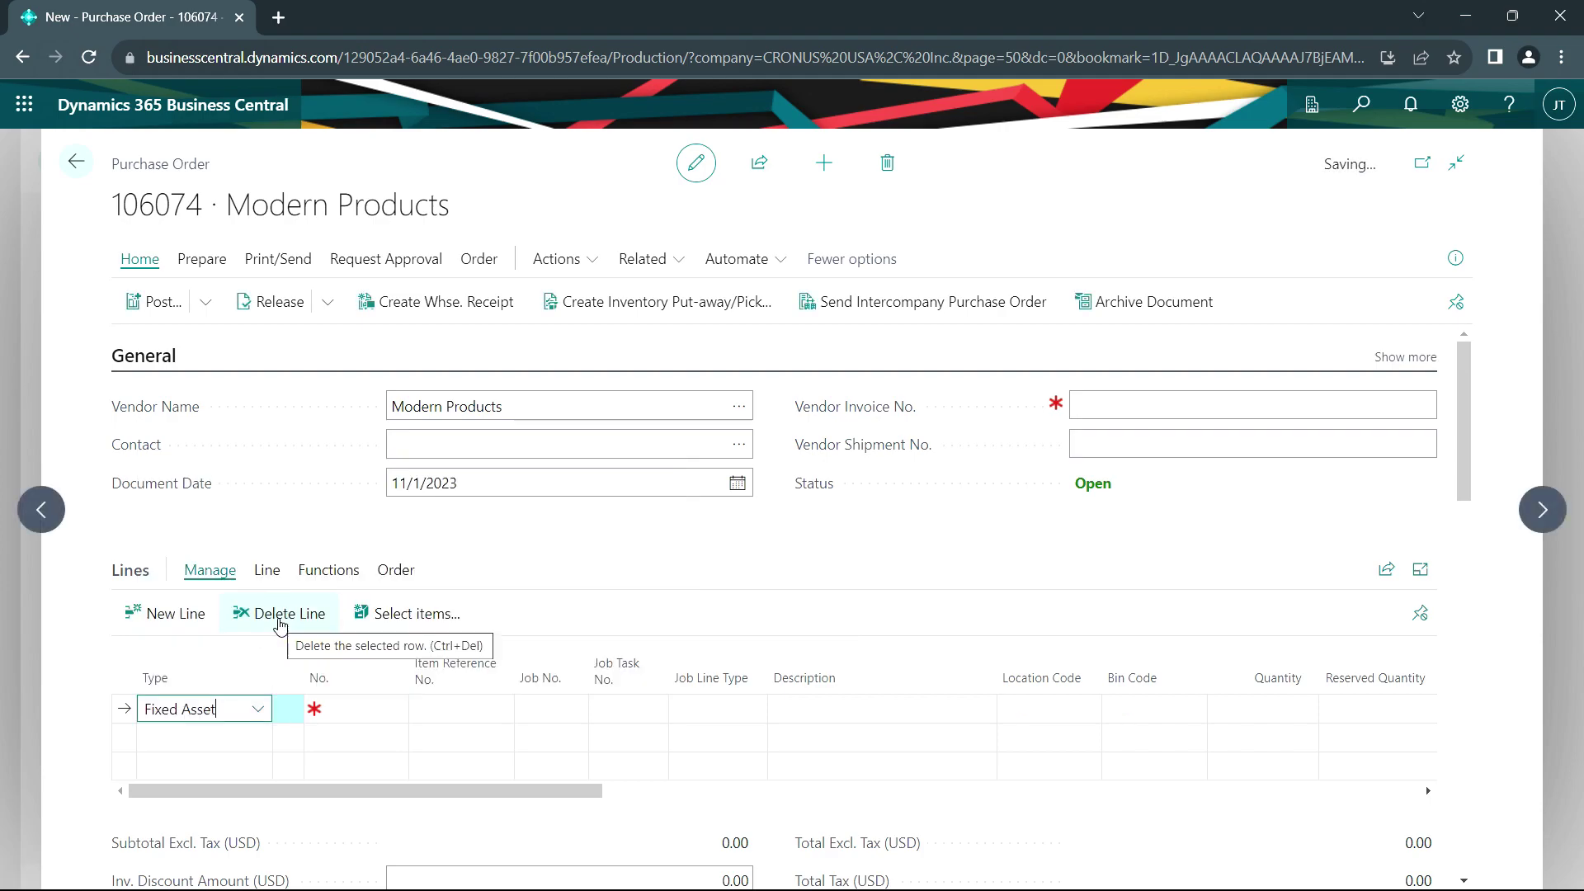
pyautogui.click(380, 711)
pyautogui.click(380, 681)
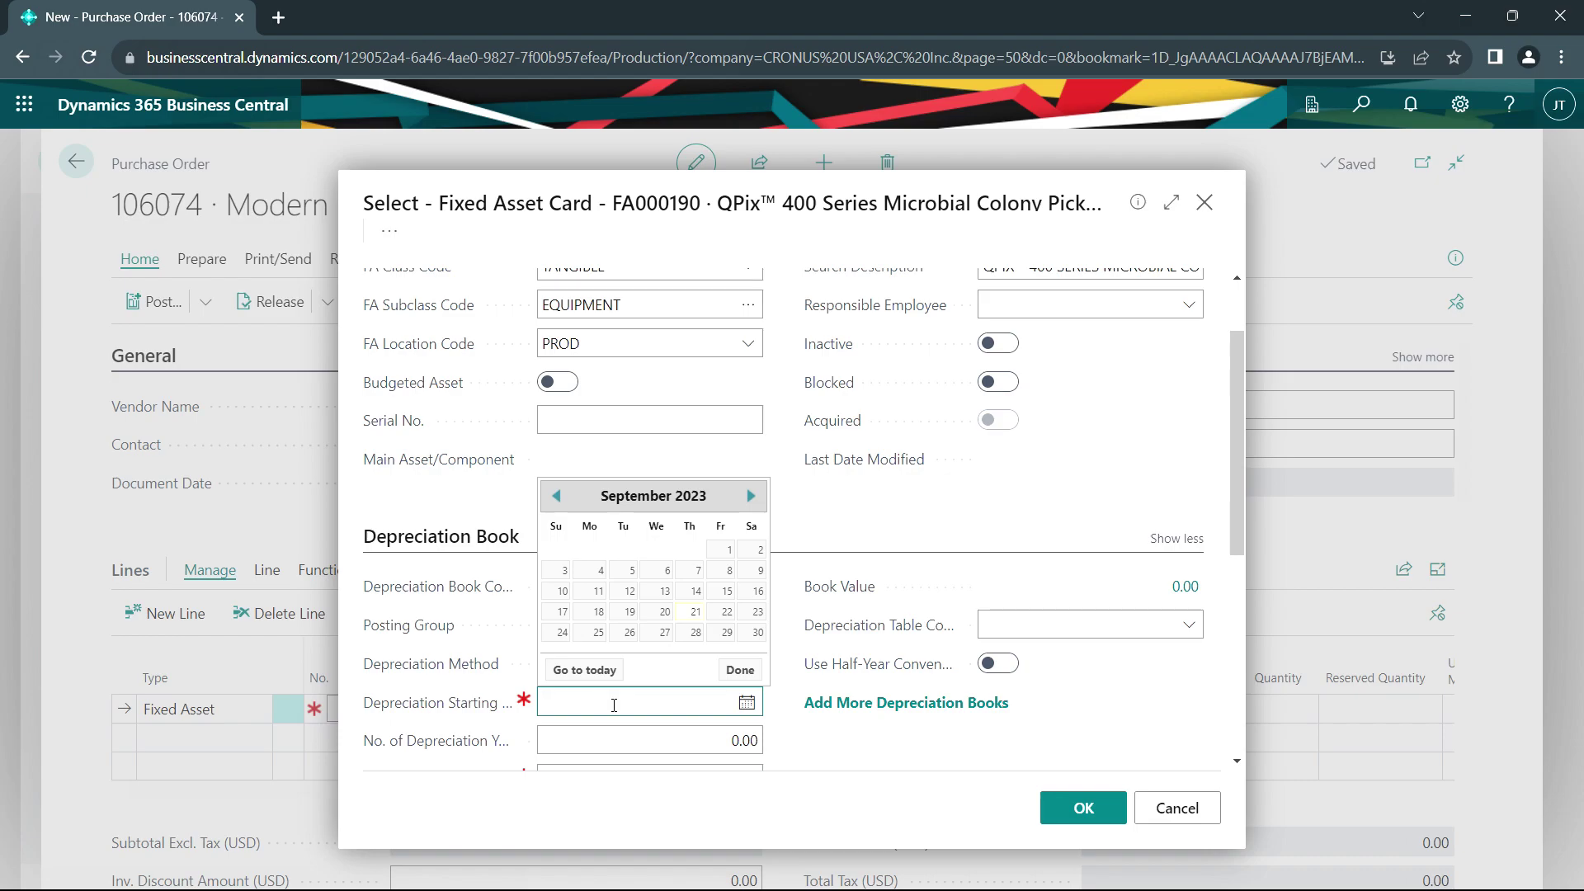
pyautogui.write('11/1')
pyautogui.press('Tab')
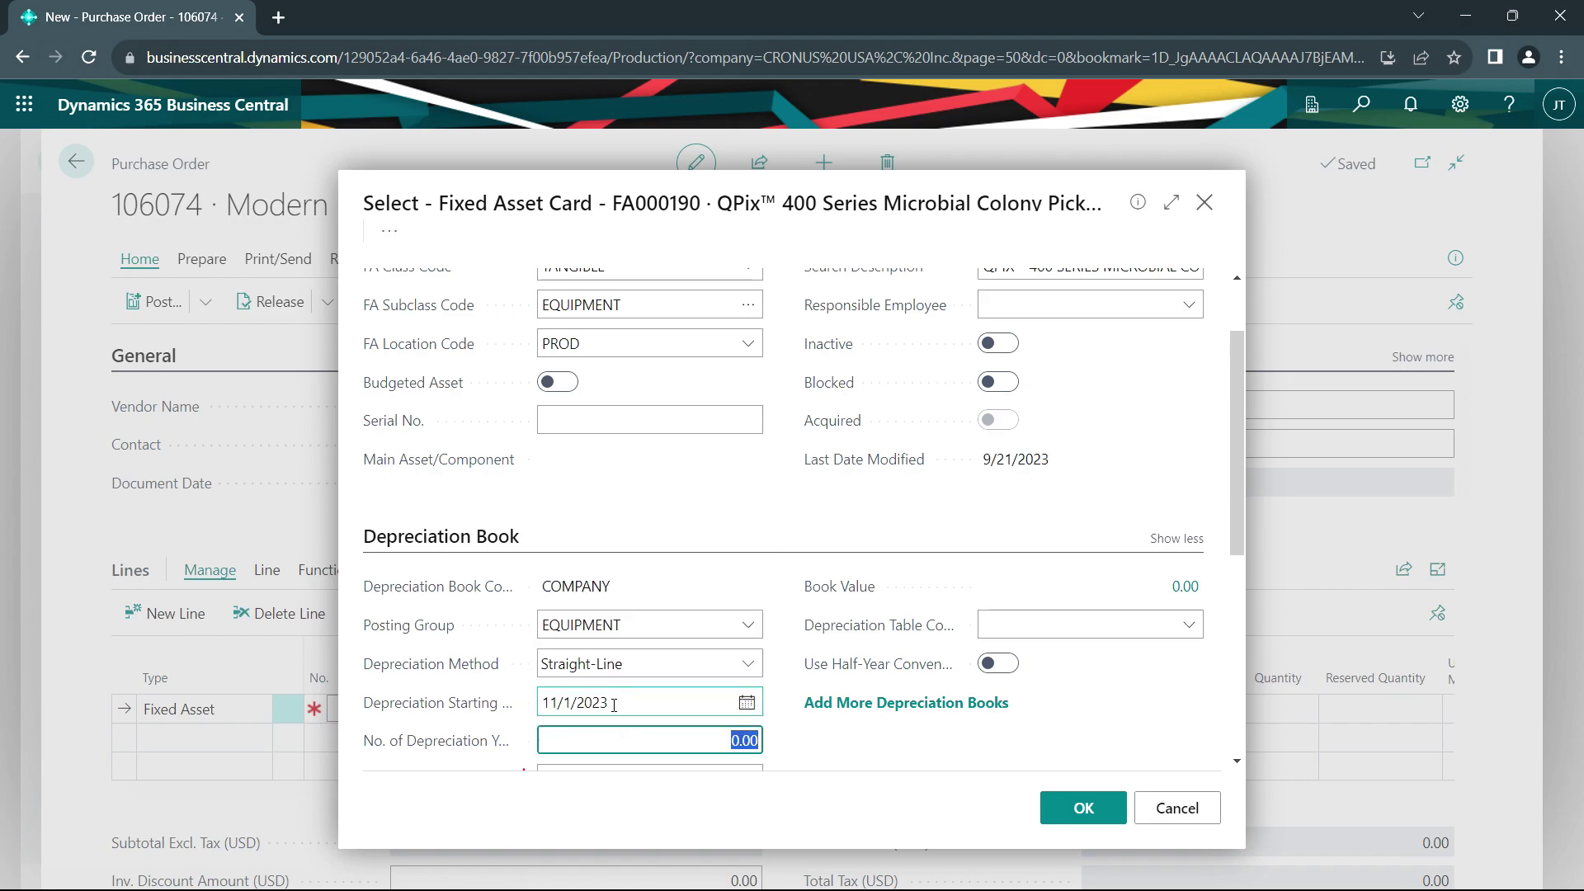
pyautogui.write('7')
pyautogui.press('Tab')
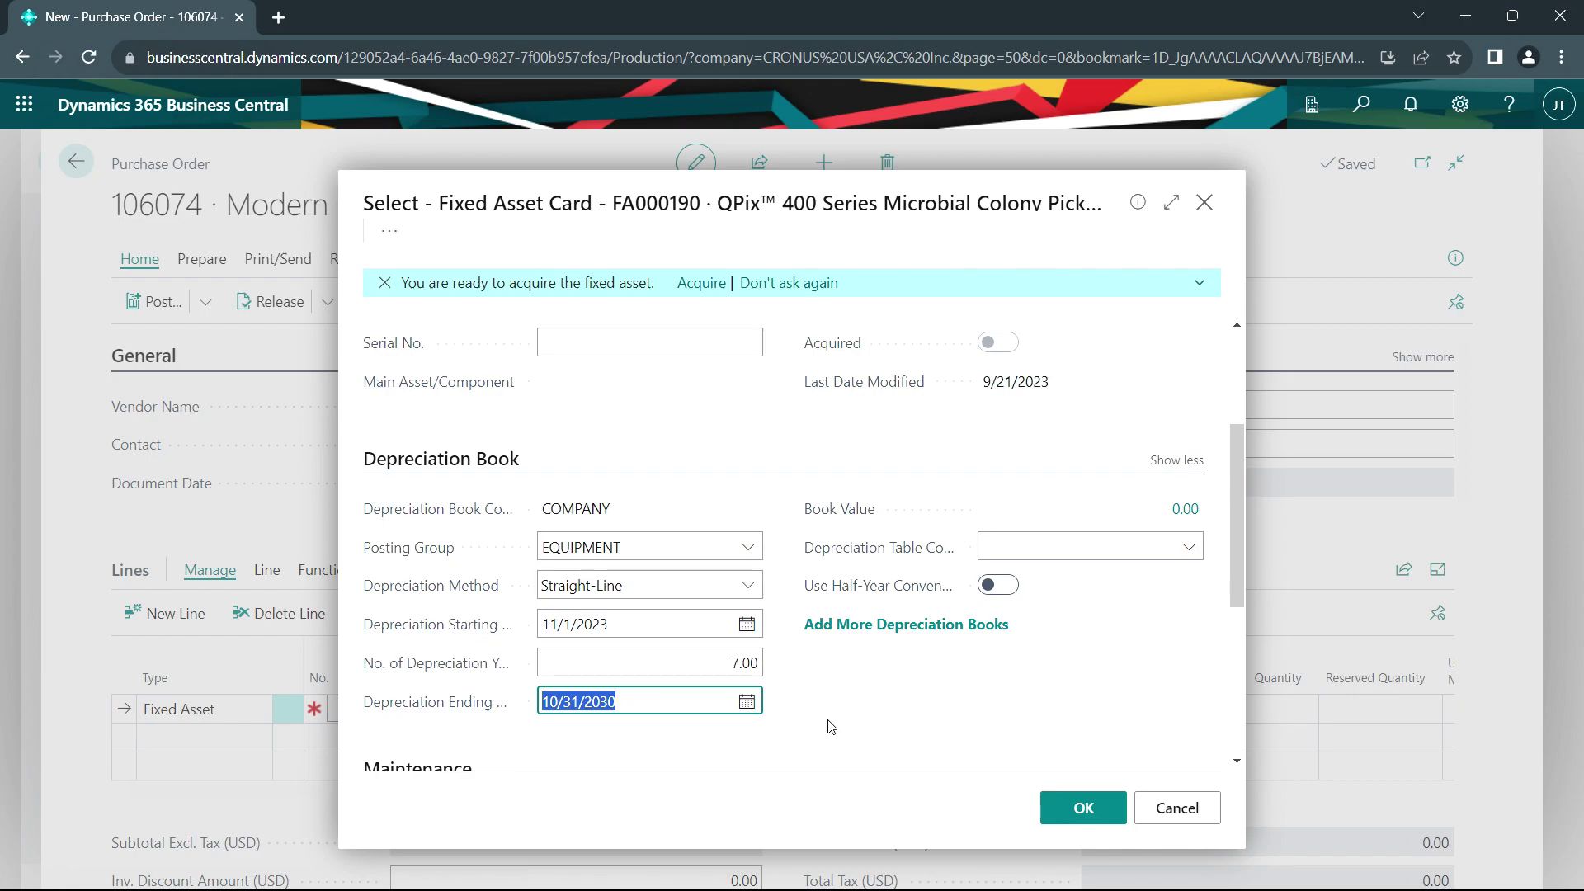
pyautogui.scroll(1, 832, 726)
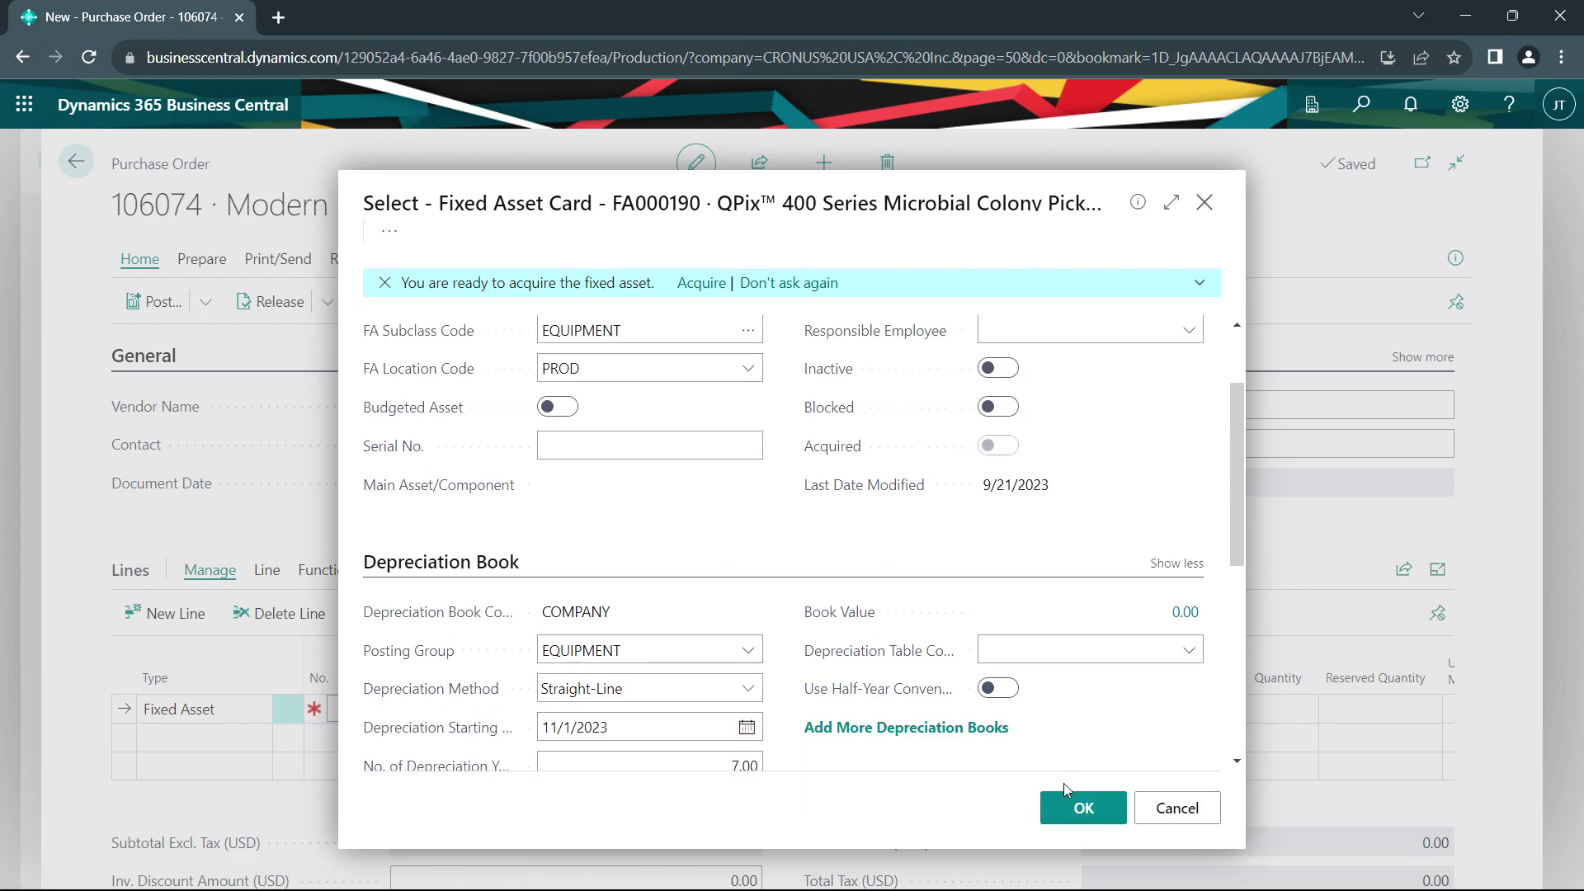
pyautogui.click(1066, 811)
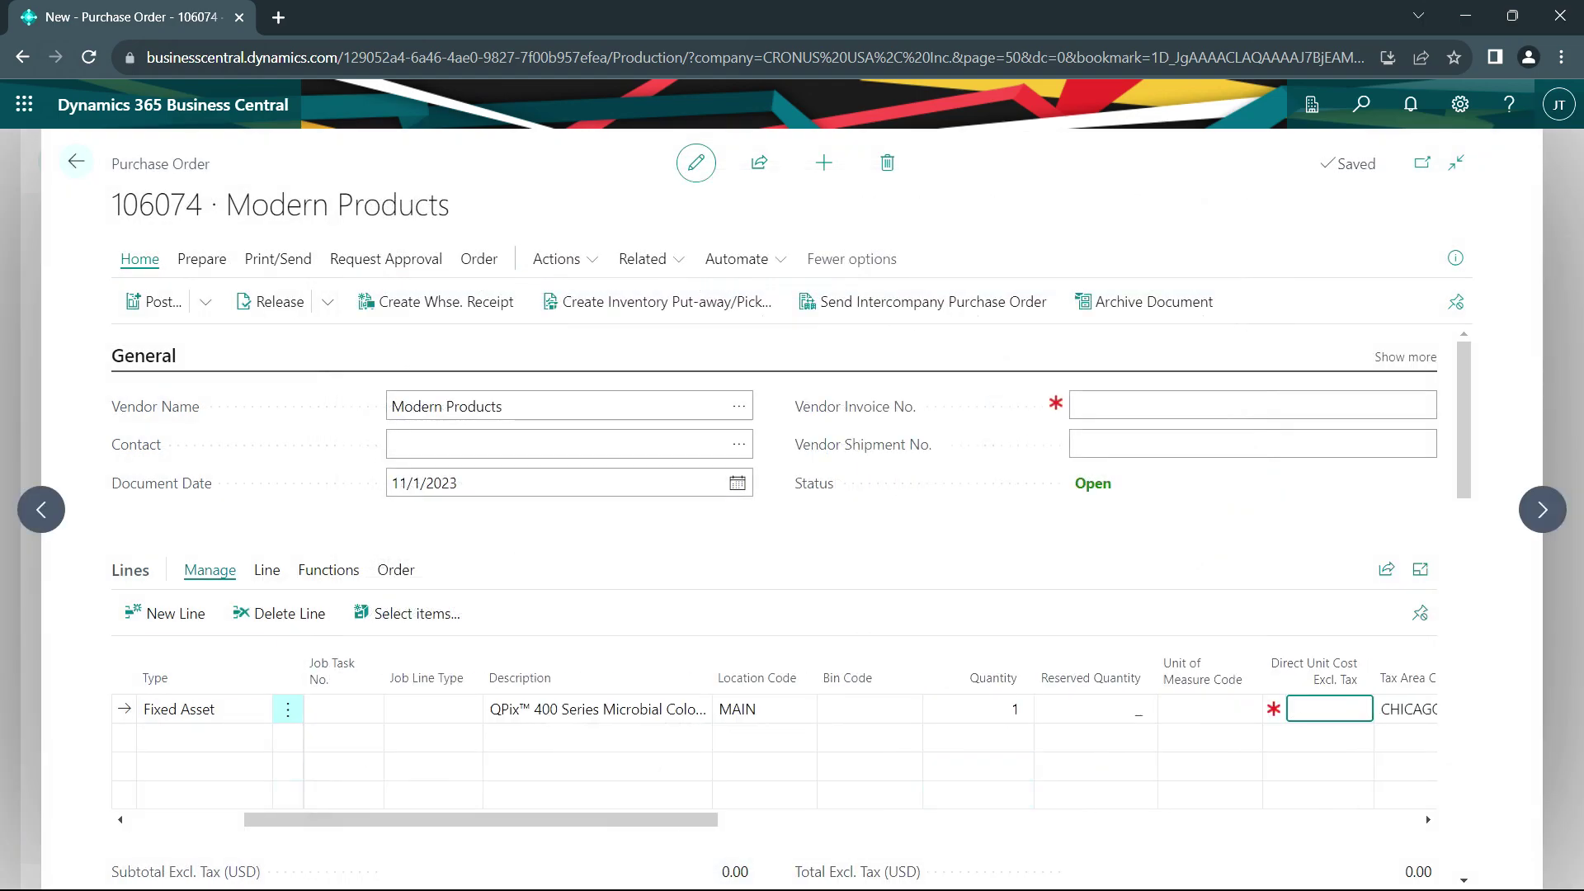
# Set the line's direct unit cost to 196,003.66 and enter the vendor invoice number.
pyautogui.write('196003.66')
pyautogui.press('Tab')
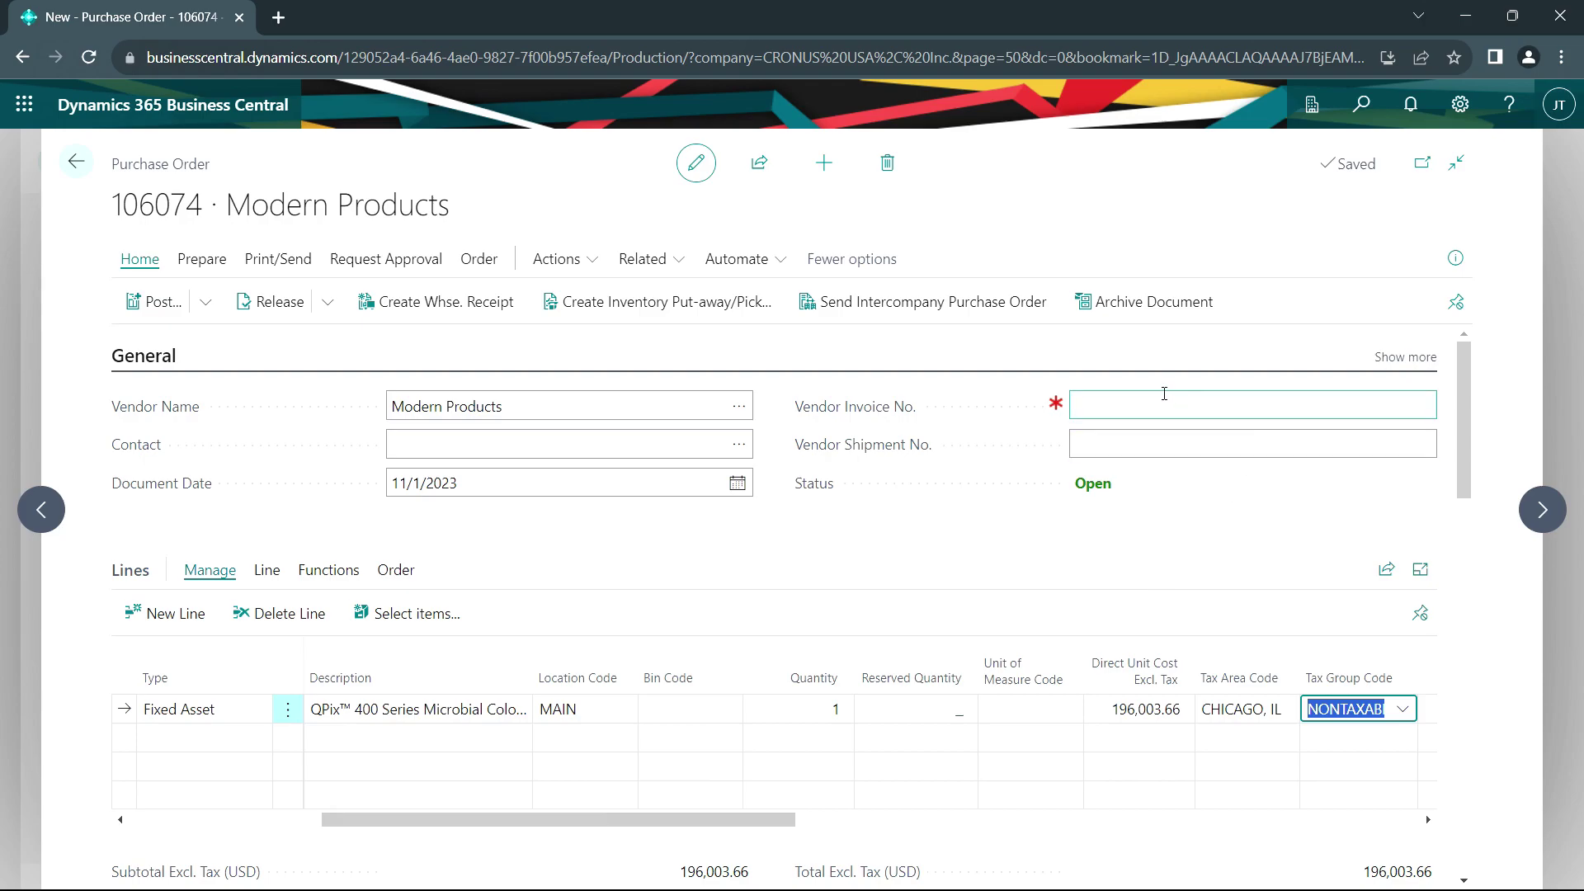
pyautogui.click(1164, 394)
pyautogui.write('2323987')
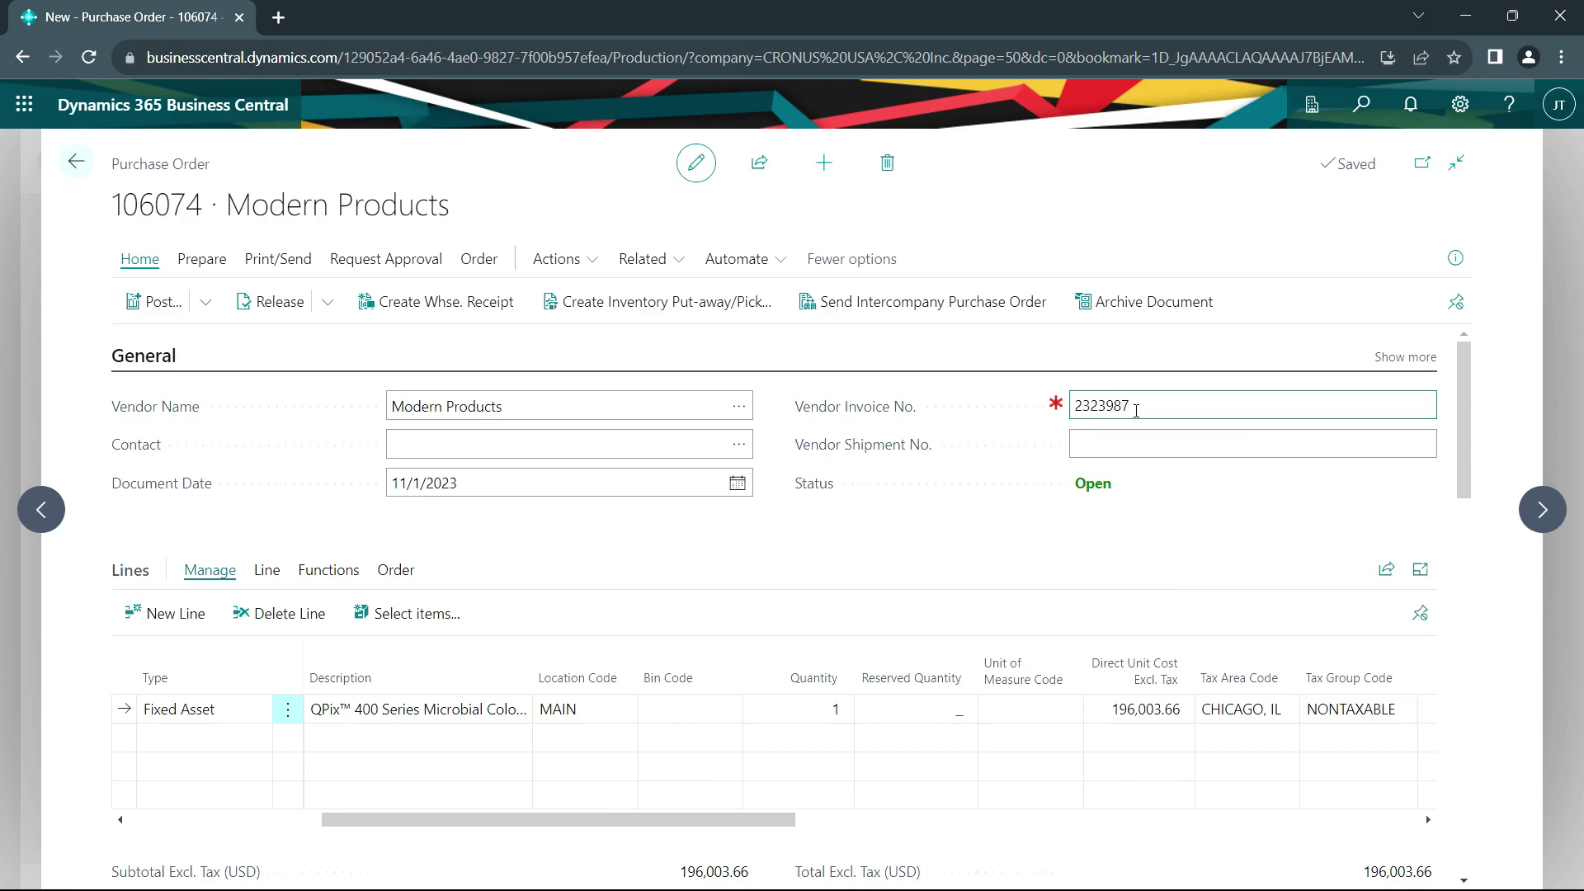
pyautogui.press('Tab')
# Scroll the order view and go to the Fixed Assets list.
pyautogui.click(766, 819)
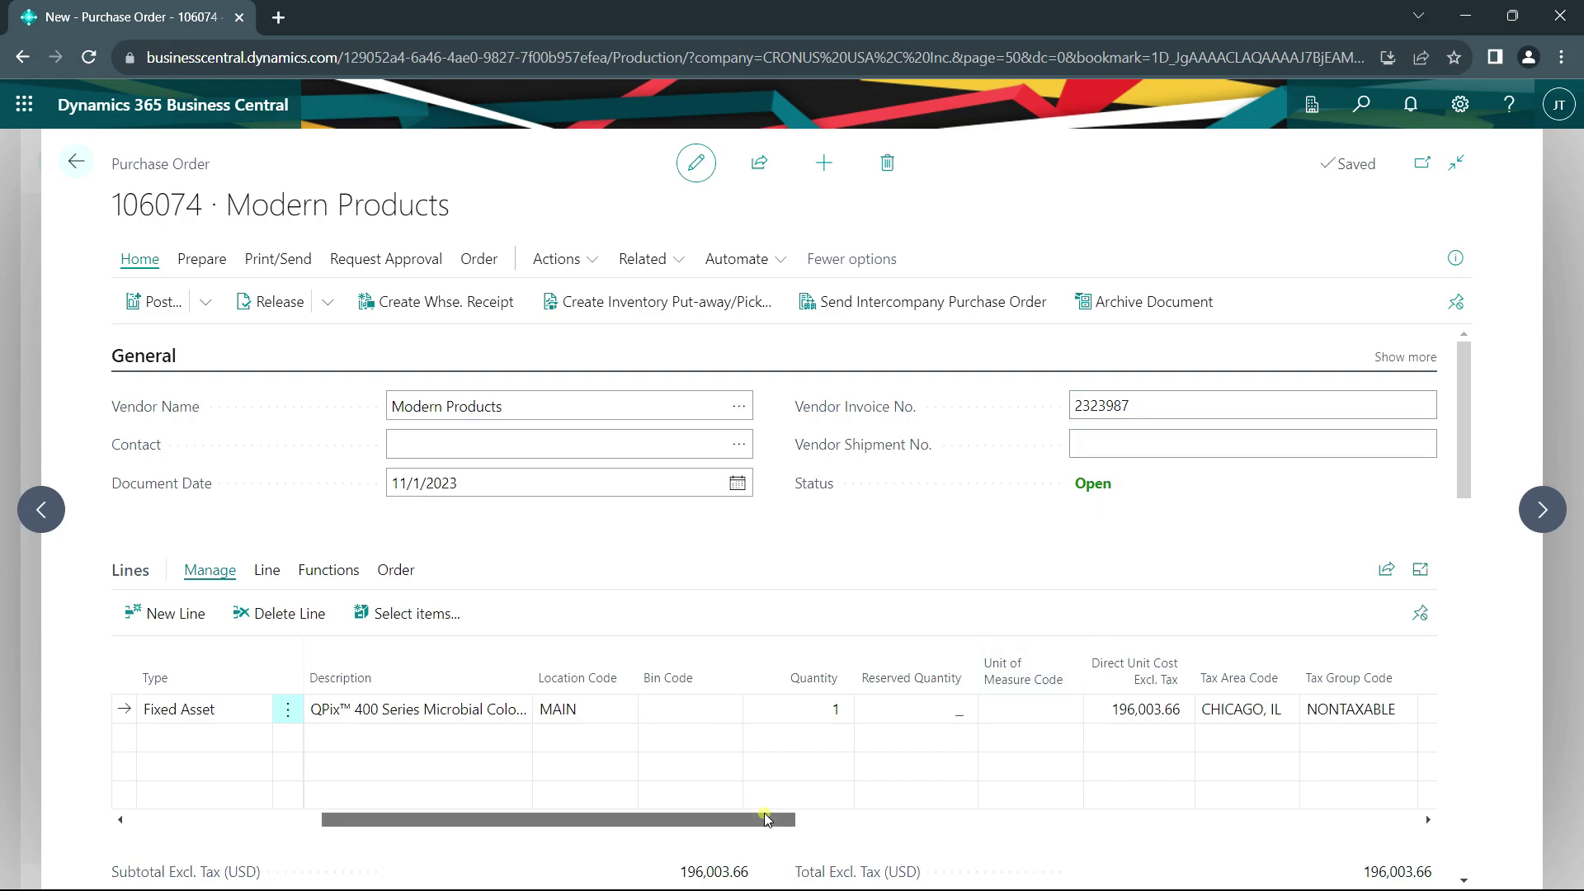
pyautogui.moveTo(766, 819); pyautogui.dragTo(515, 831)
pyautogui.click(342, 709)
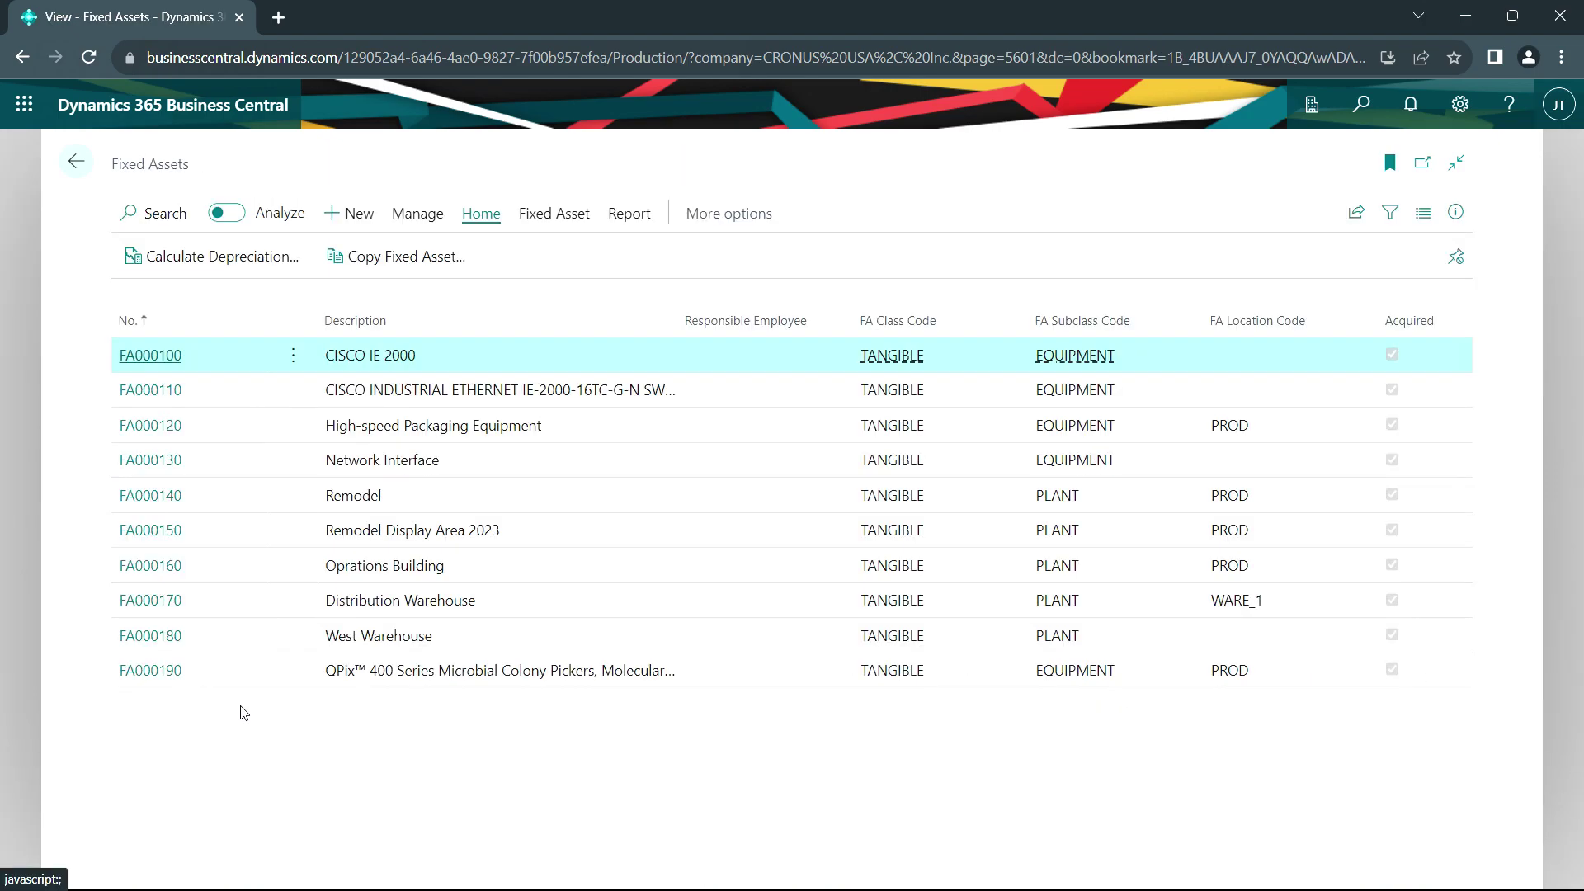
# Open FA000190's card and check its Depreciation Book shows acquired, book value 196,003.66.
pyautogui.click(146, 670)
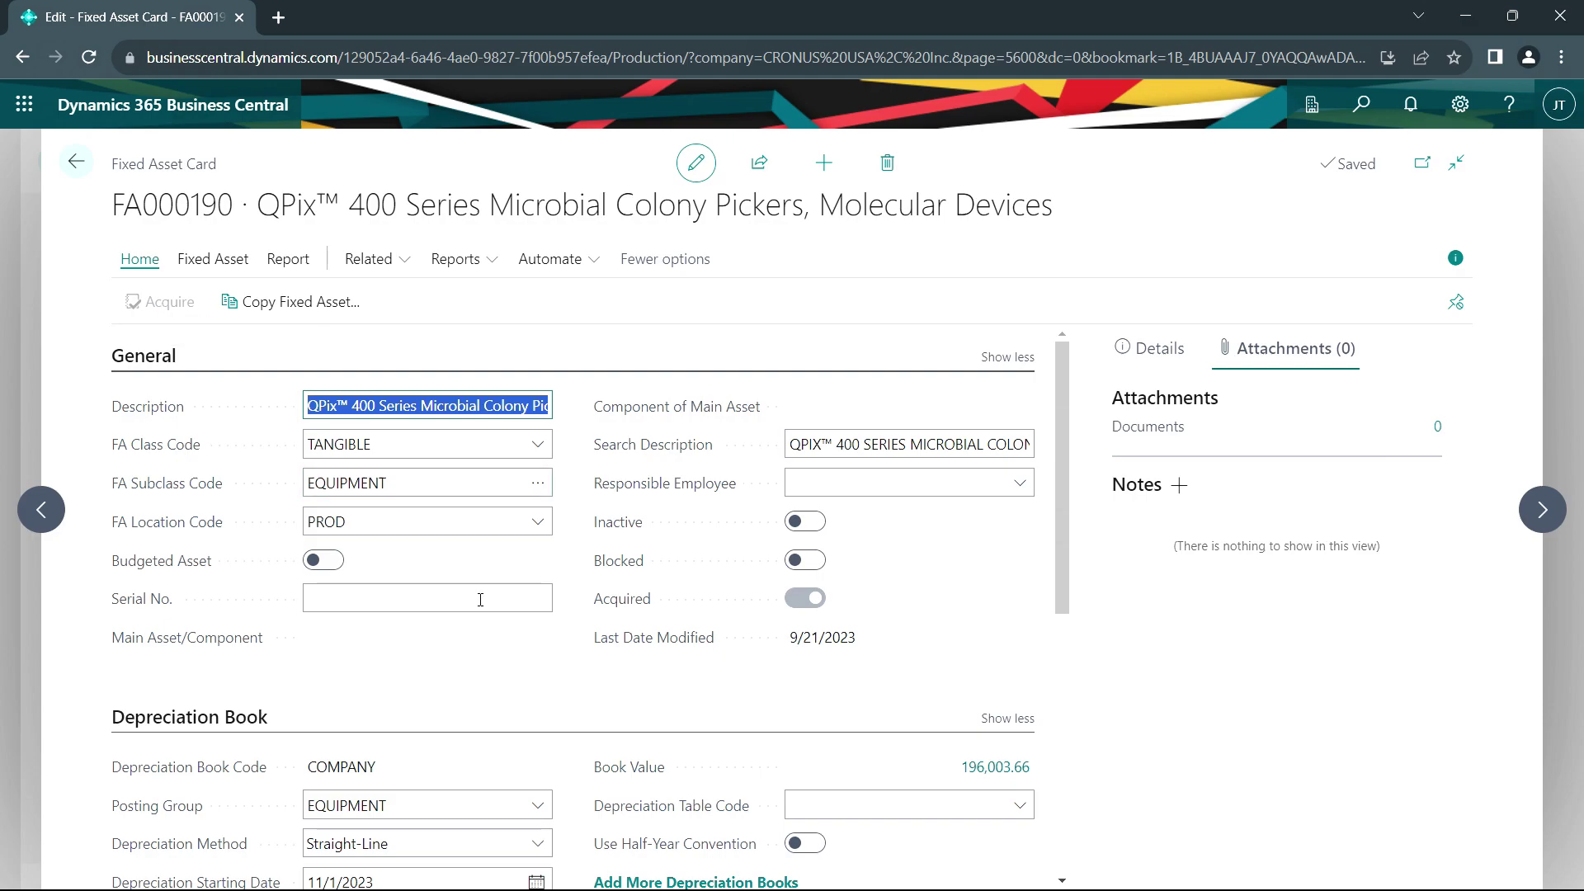
pyautogui.scroll(-3, 664, 684)
pyautogui.scroll(-1, 664, 685)
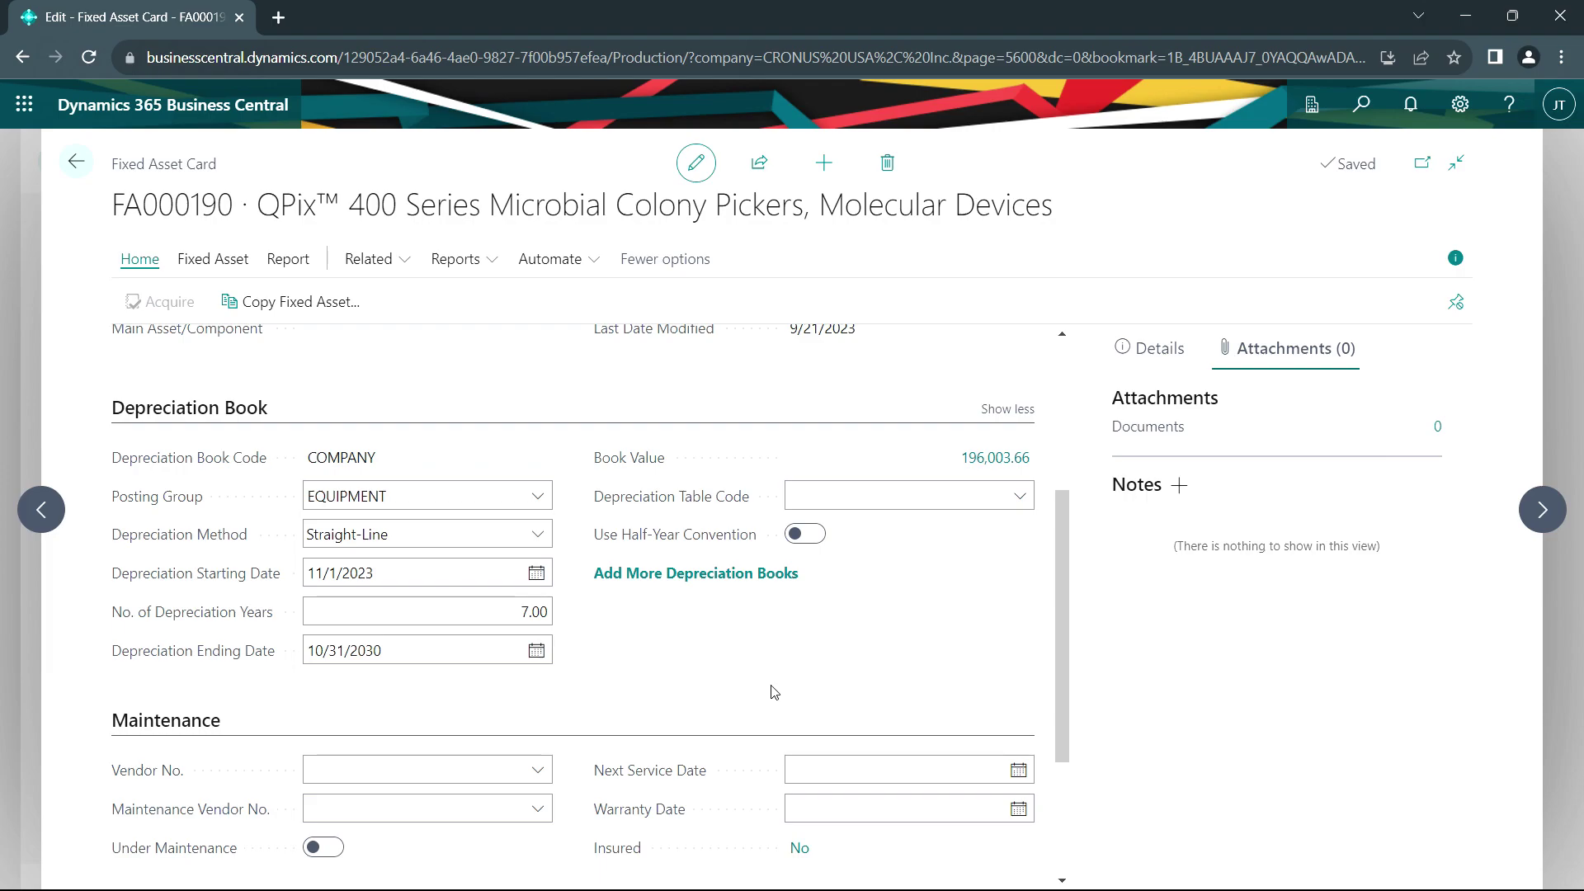
pyautogui.scroll(3, 774, 691)
pyautogui.click(870, 695)
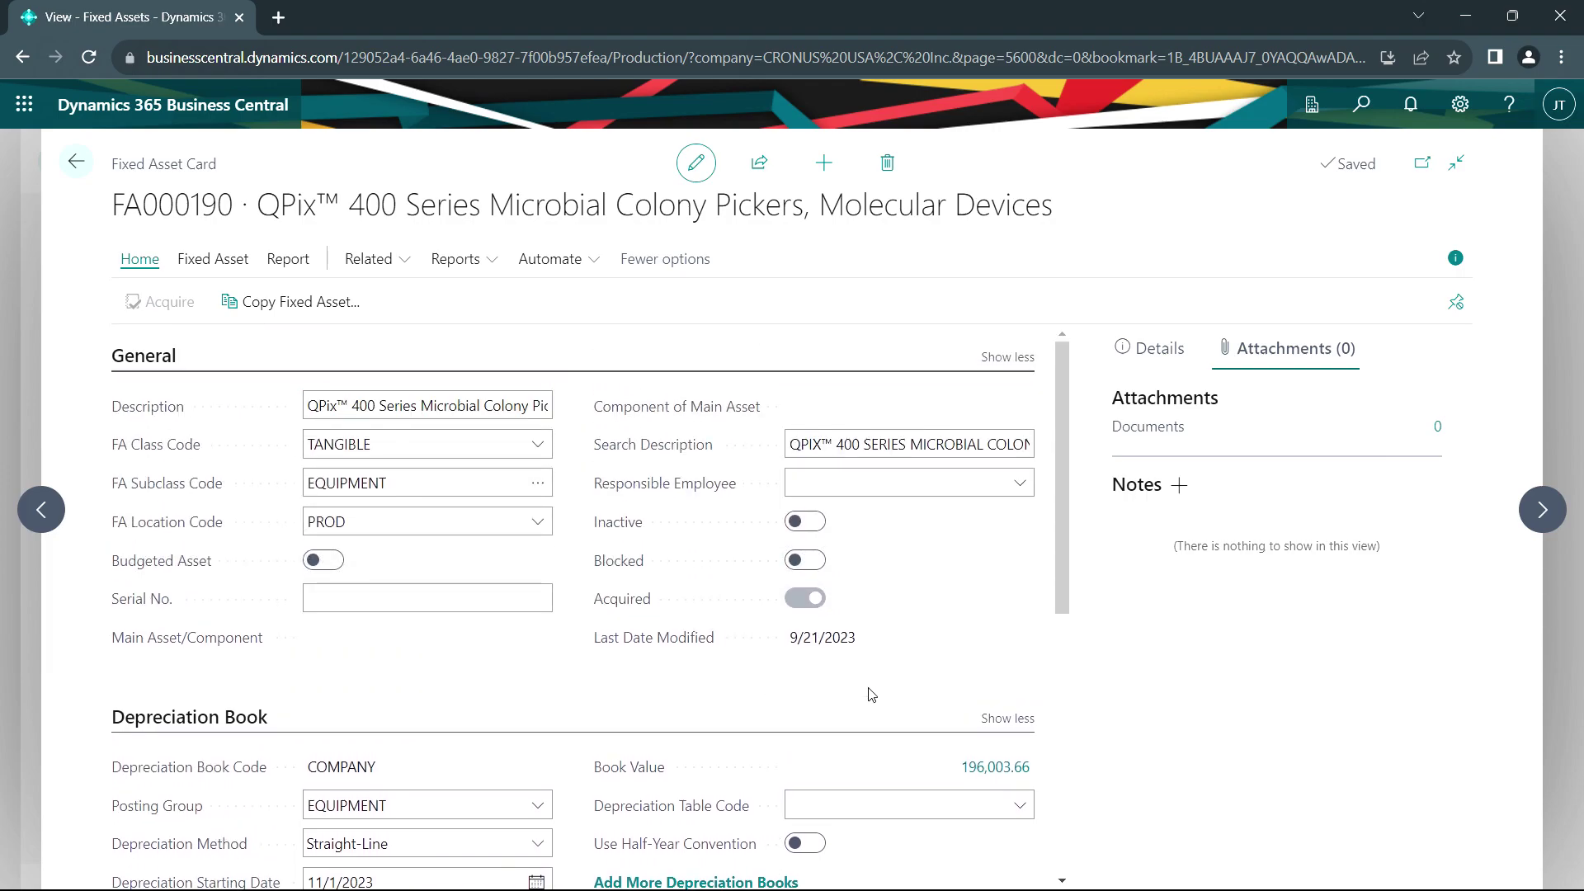
# Open the FA ledger entries, view entries related to invoice 108301, then return to the ledger.
pyautogui.click(994, 769)
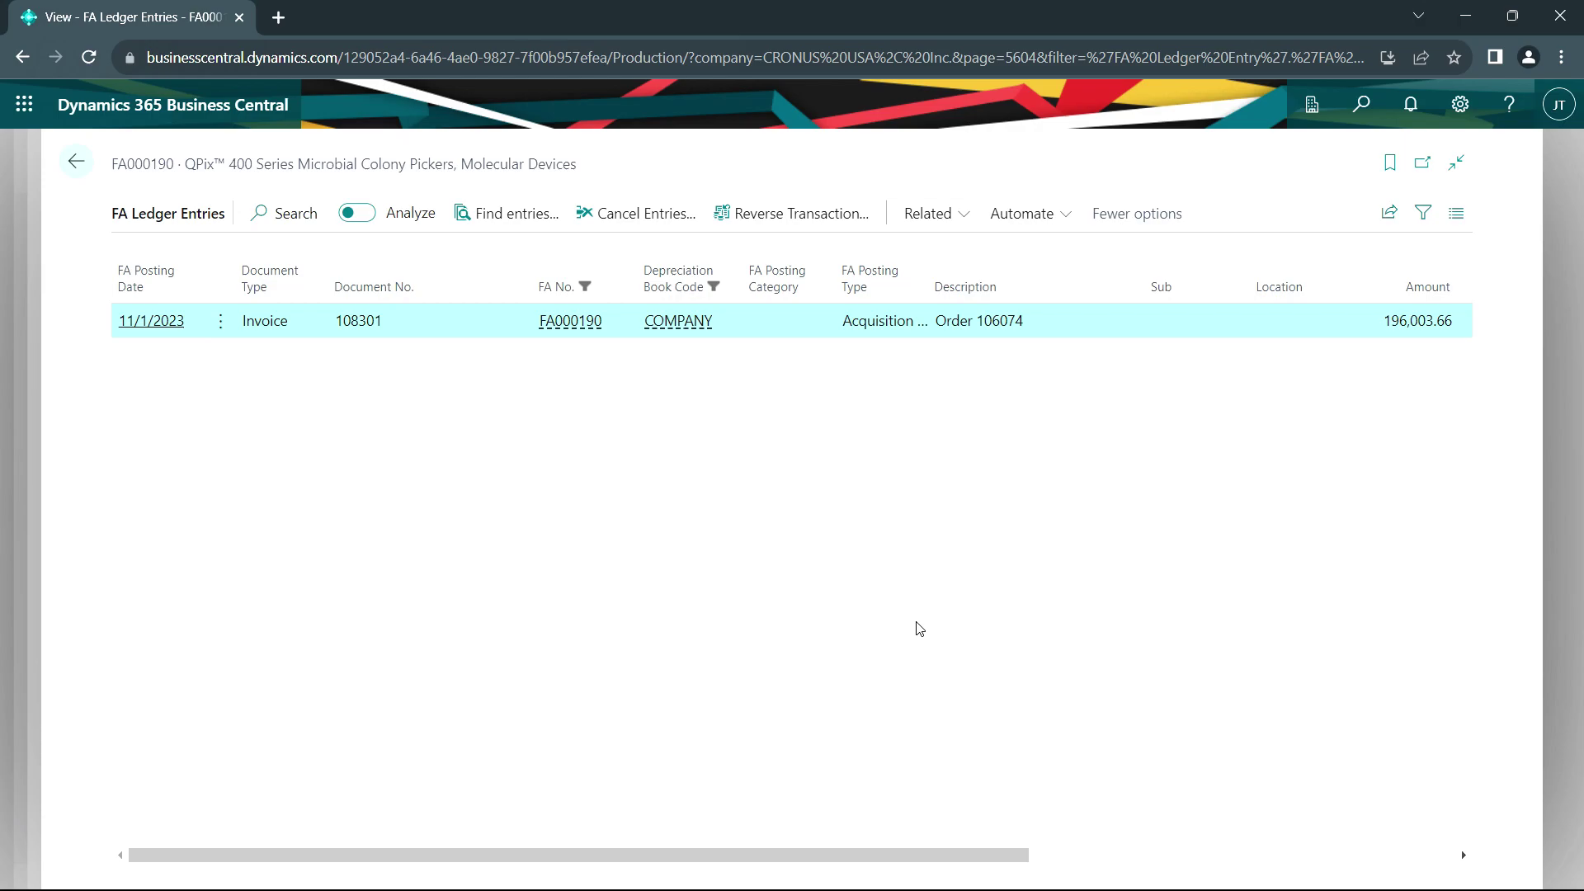
pyautogui.click(497, 216)
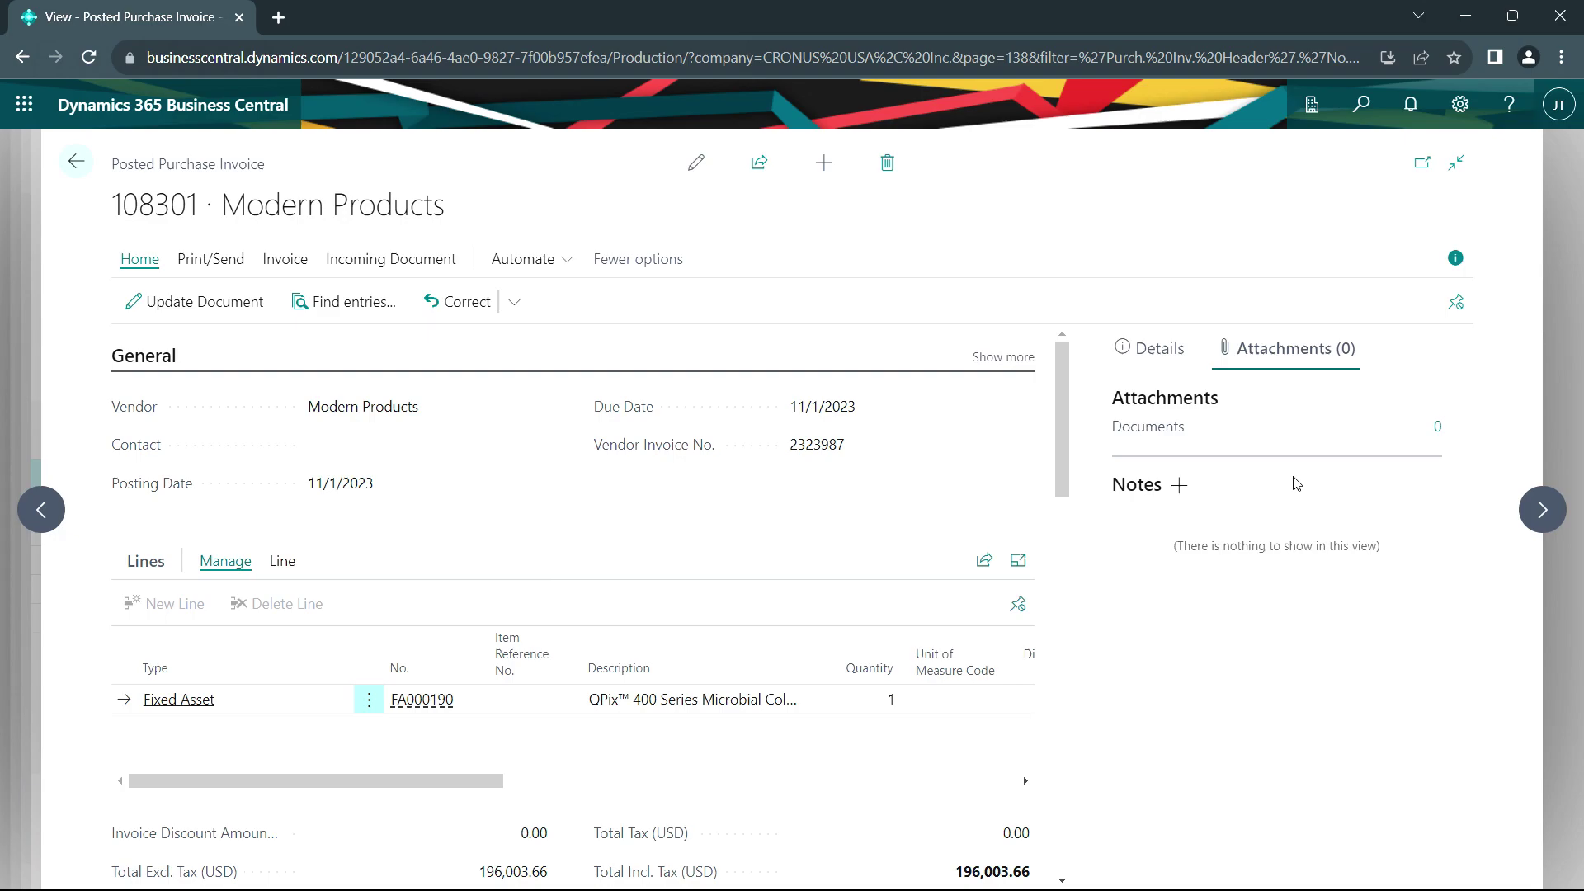
pyautogui.moveTo(475, 776); pyautogui.dragTo(638, 778)
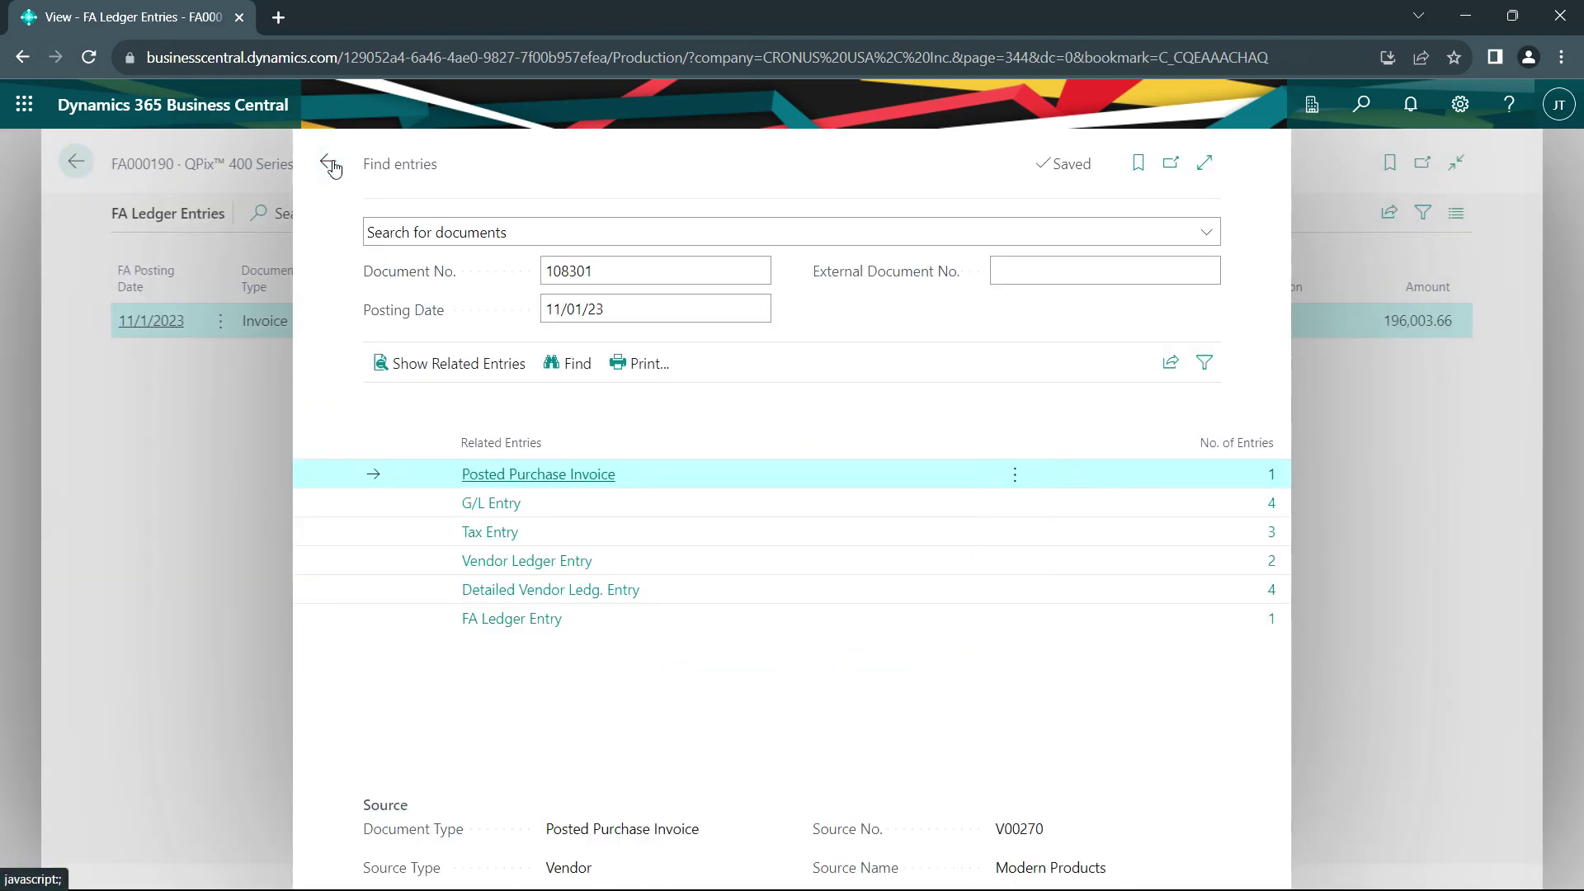
pyautogui.click(327, 162)
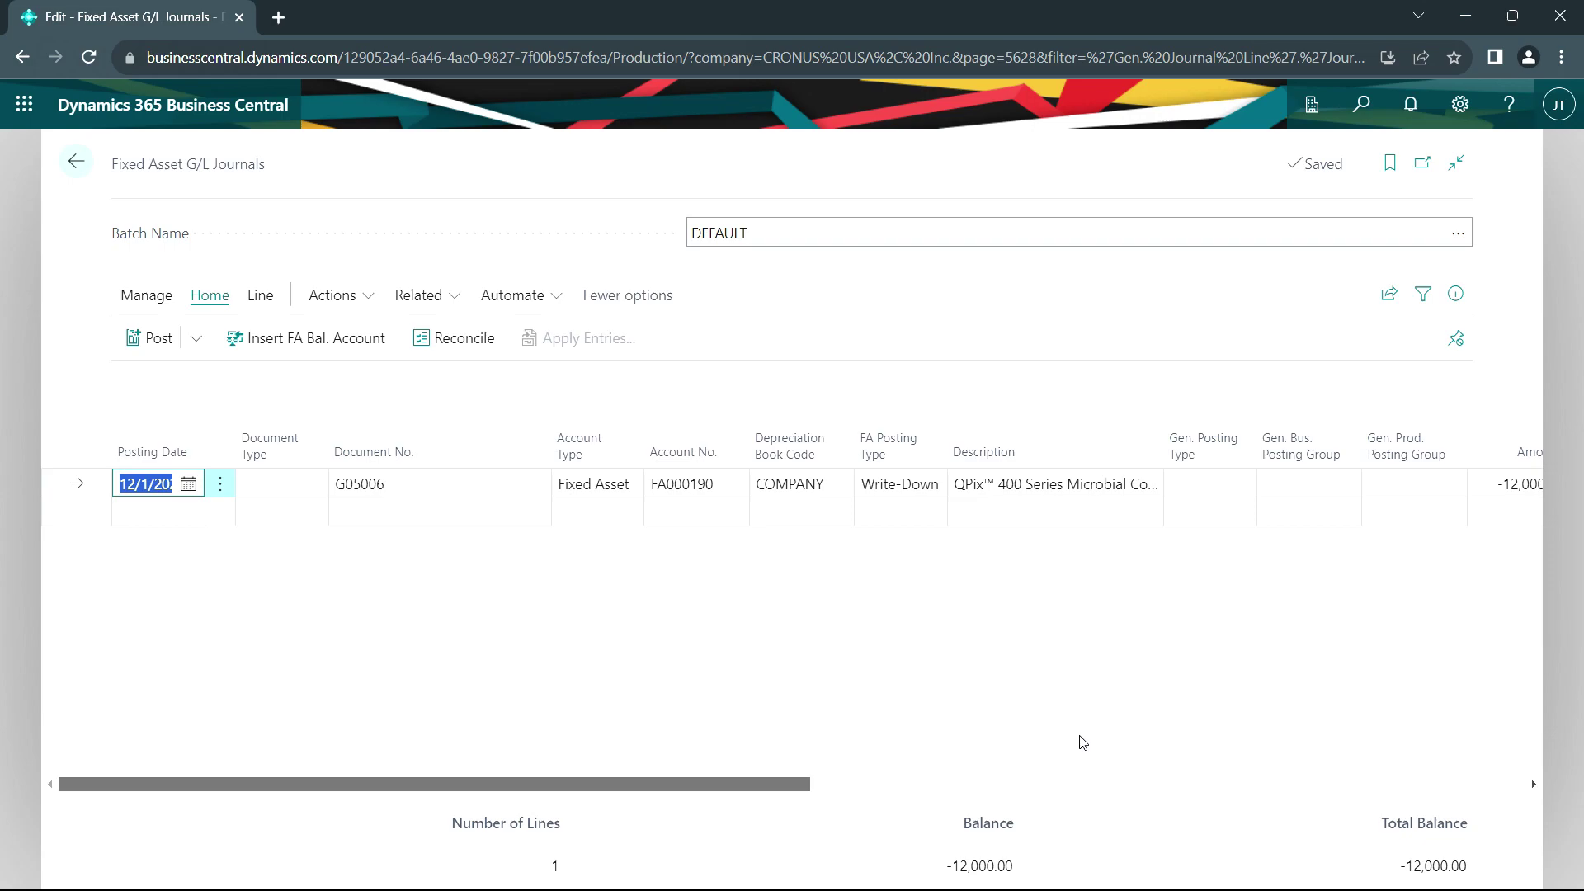
# Confirm the Write-Down line's -12,000 amount and balance account 61500, then post it.
pyautogui.hscroll(5, 976, 782)
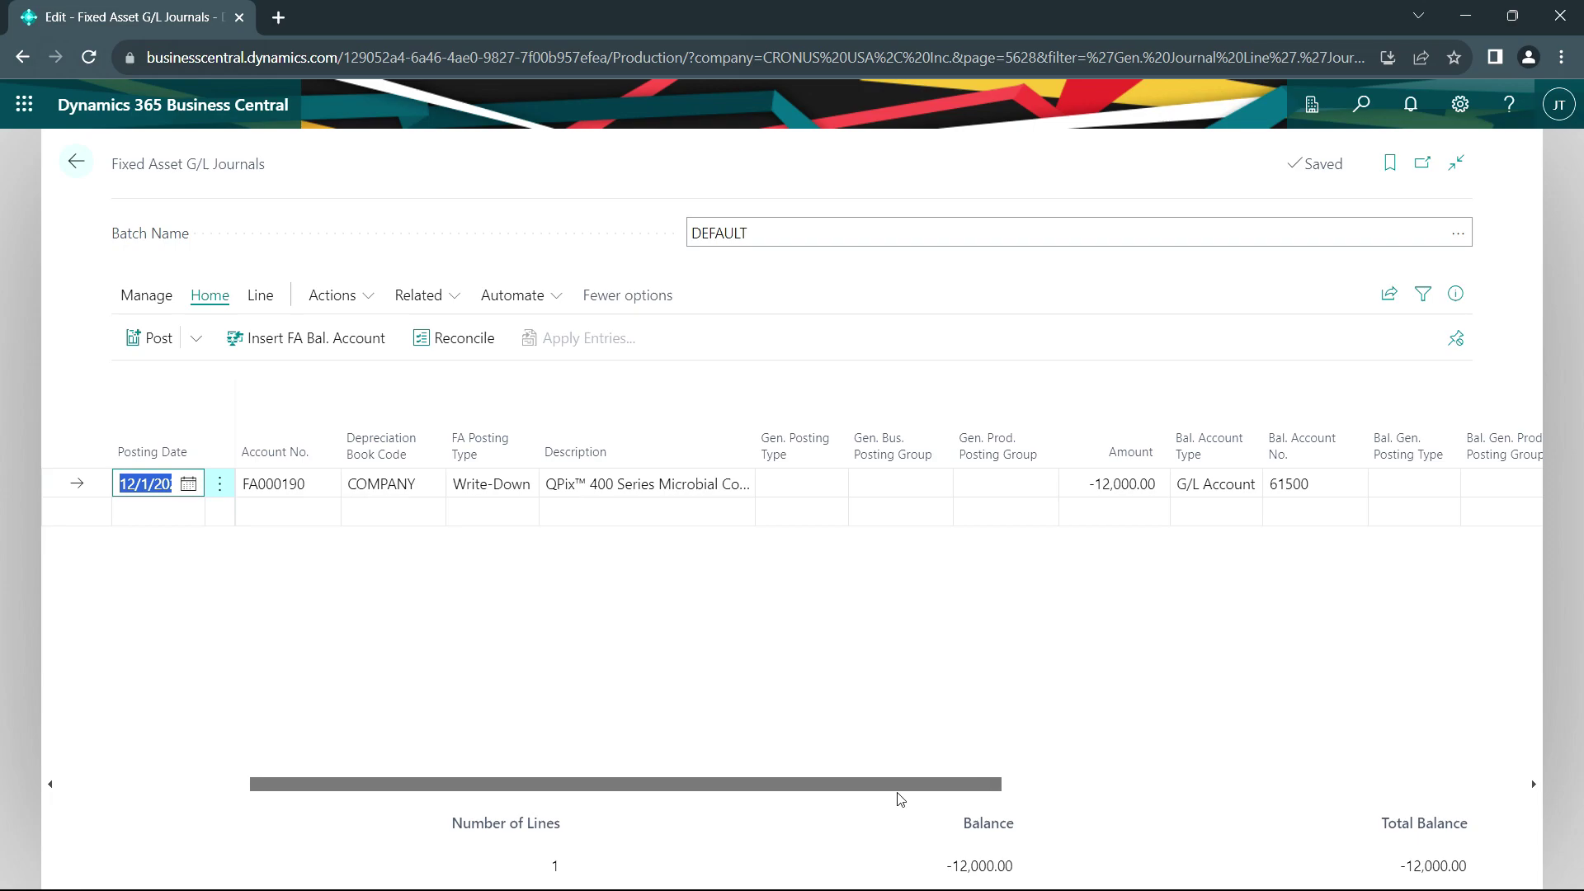
pyautogui.moveTo(894, 784); pyautogui.dragTo(525, 788)
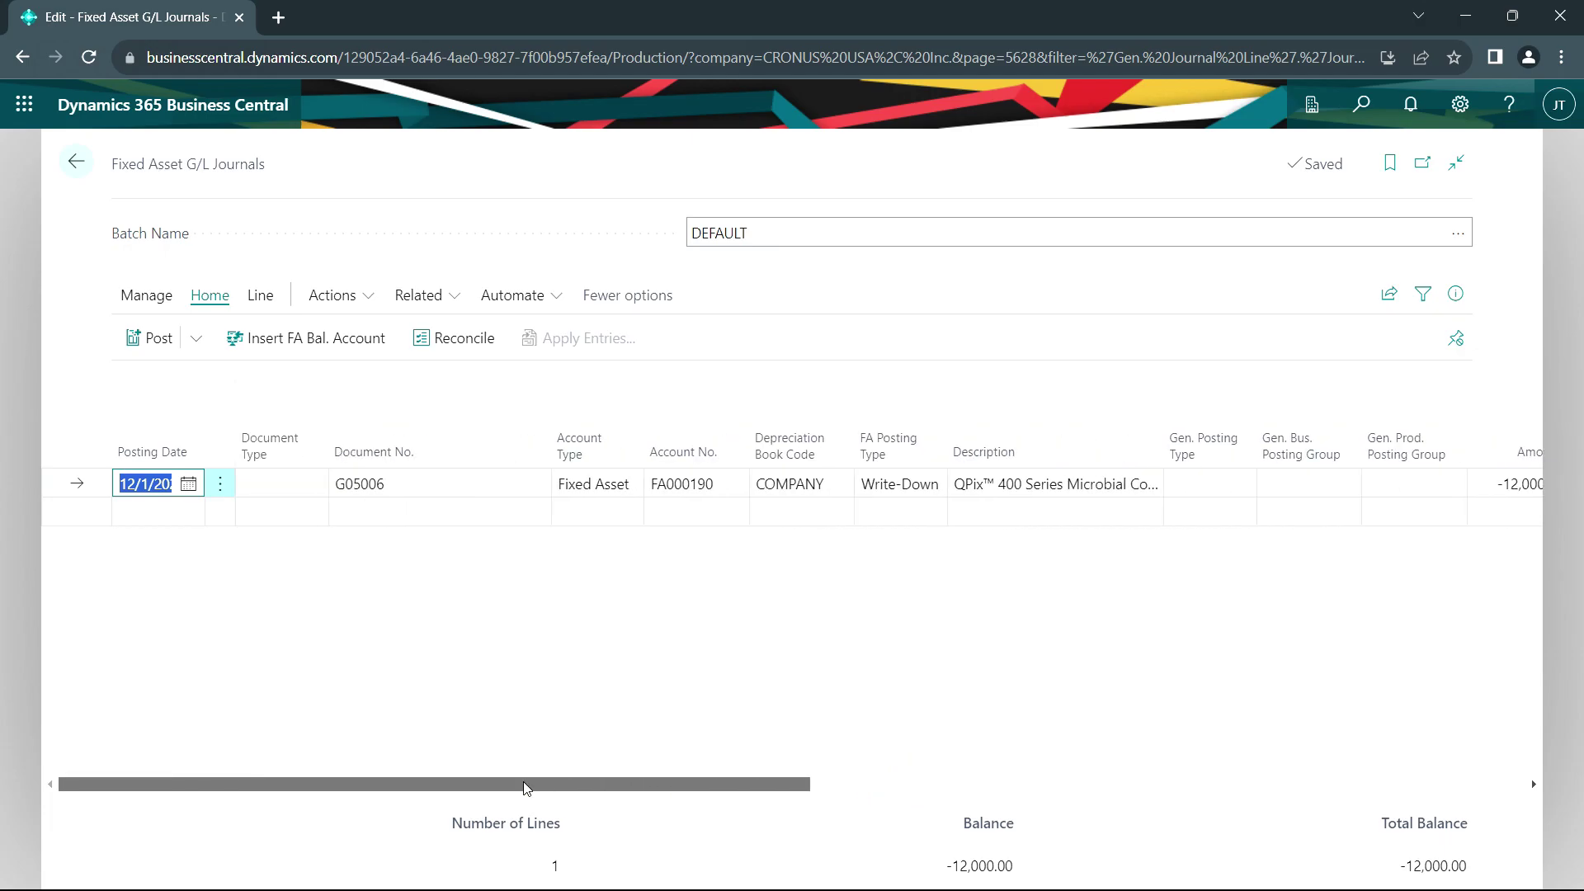
pyautogui.click(936, 487)
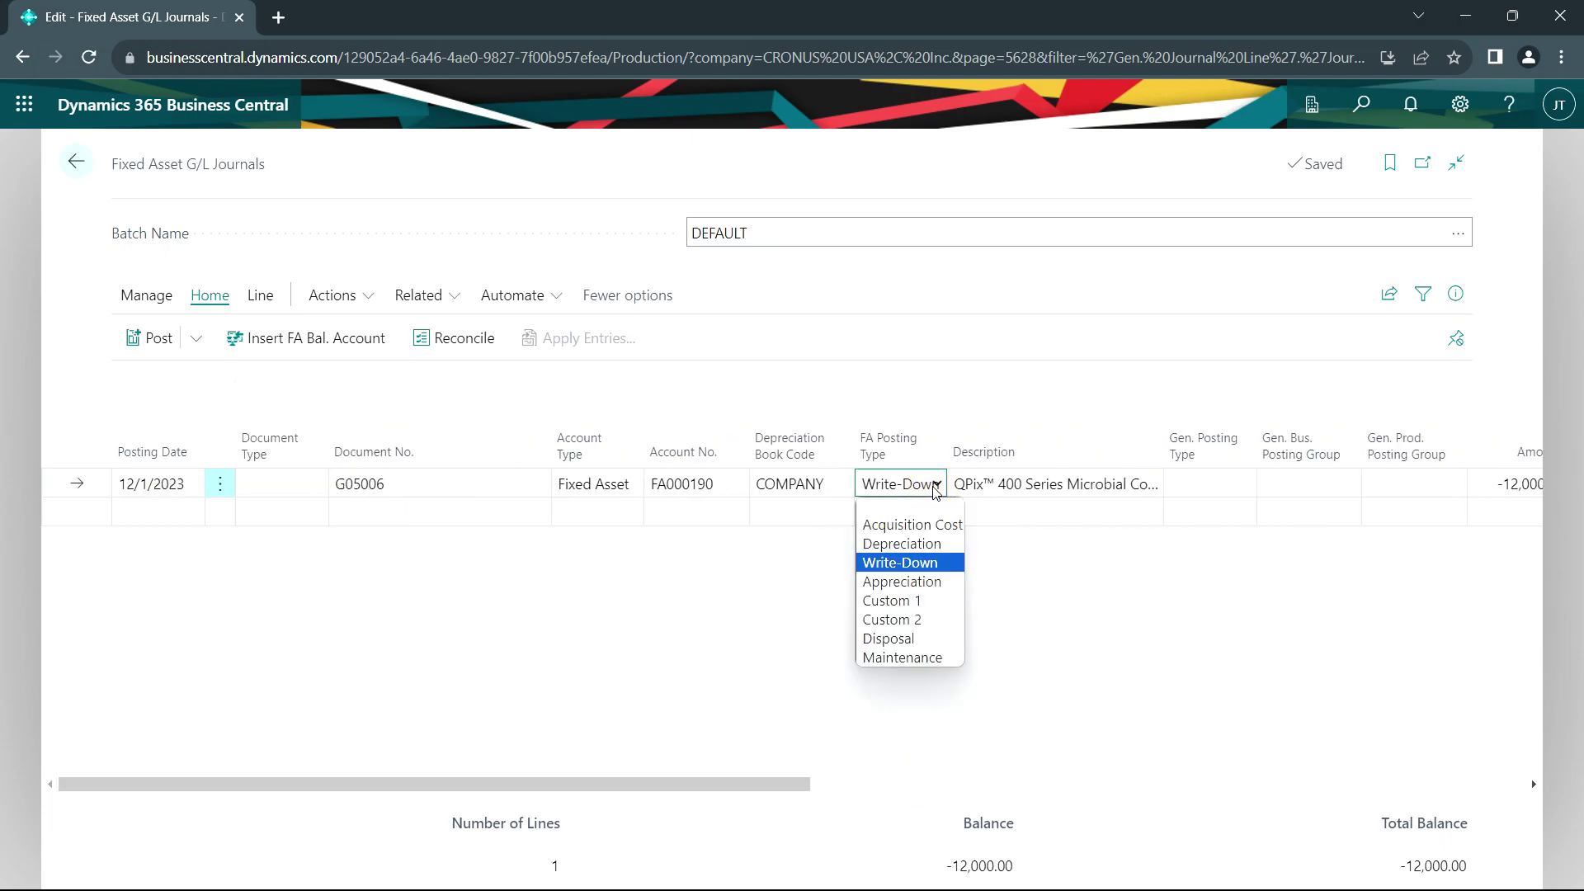
pyautogui.click(935, 487)
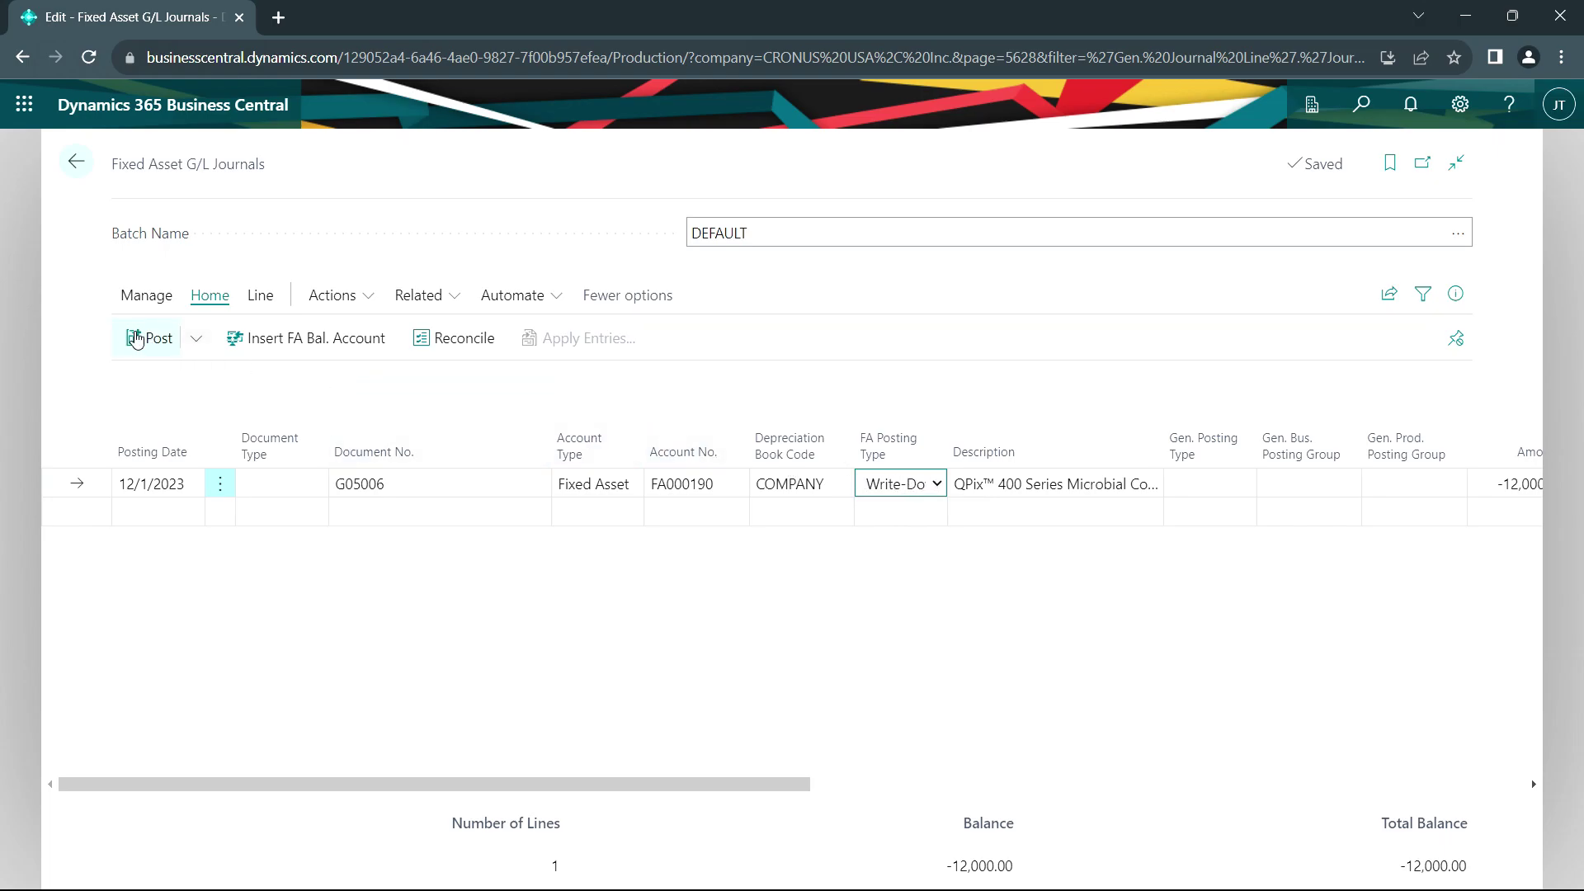
pyautogui.click(136, 338)
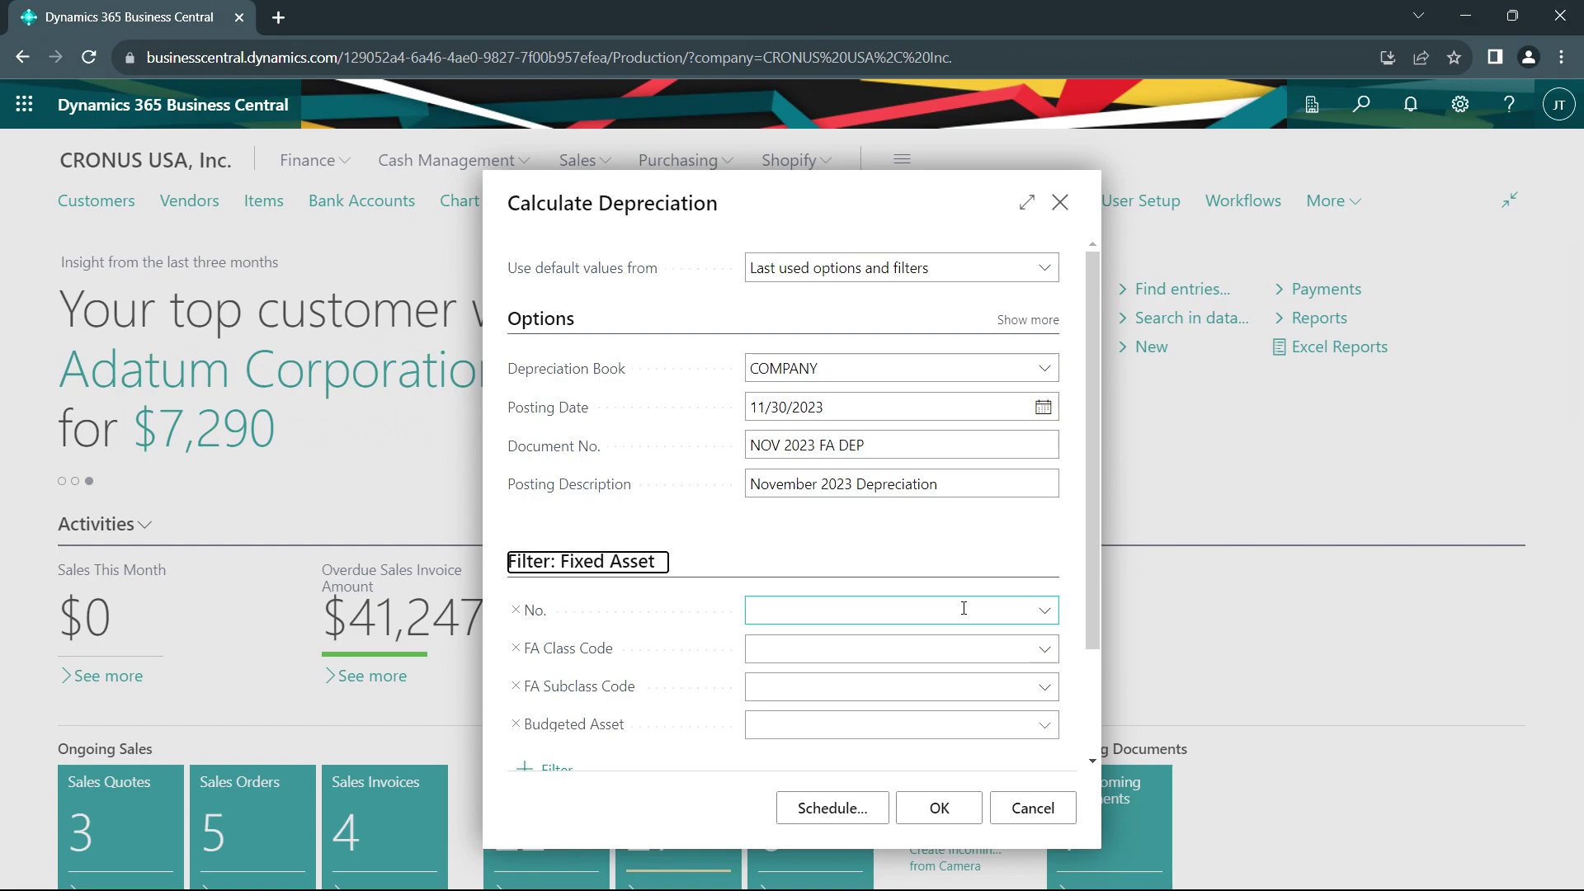
# Calculate depreciation for book COMPANY, posting date 11/30/2023, document NOV 2023 FA DEP.
pyautogui.click(918, 804)
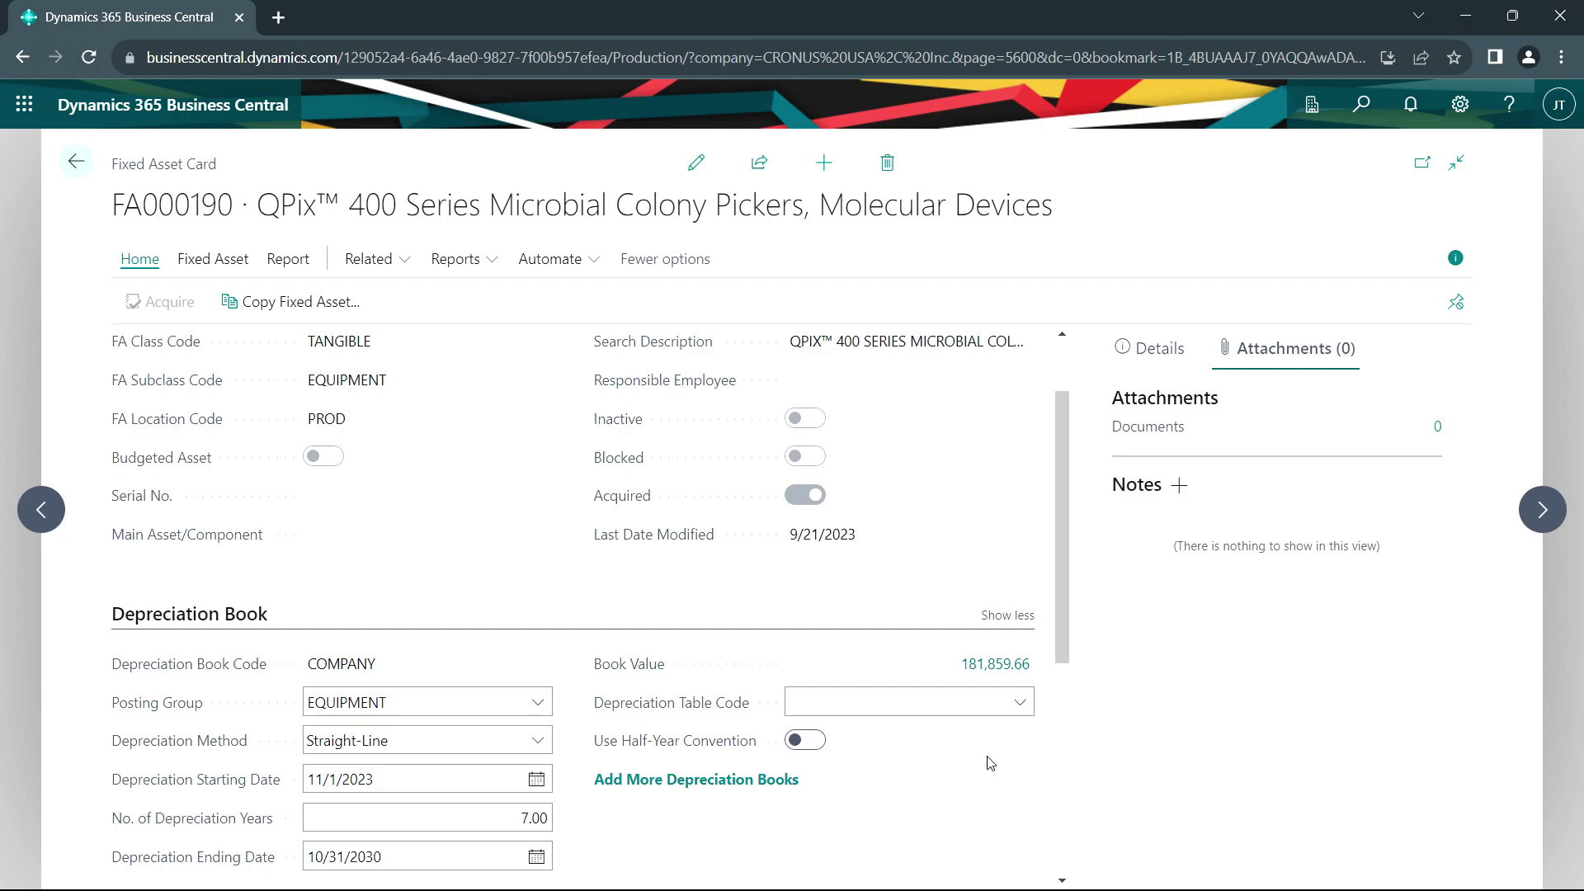
# Review the FA ledger entries behind the 181,859.66 book value, then return to the asset card.
pyautogui.click(1004, 664)
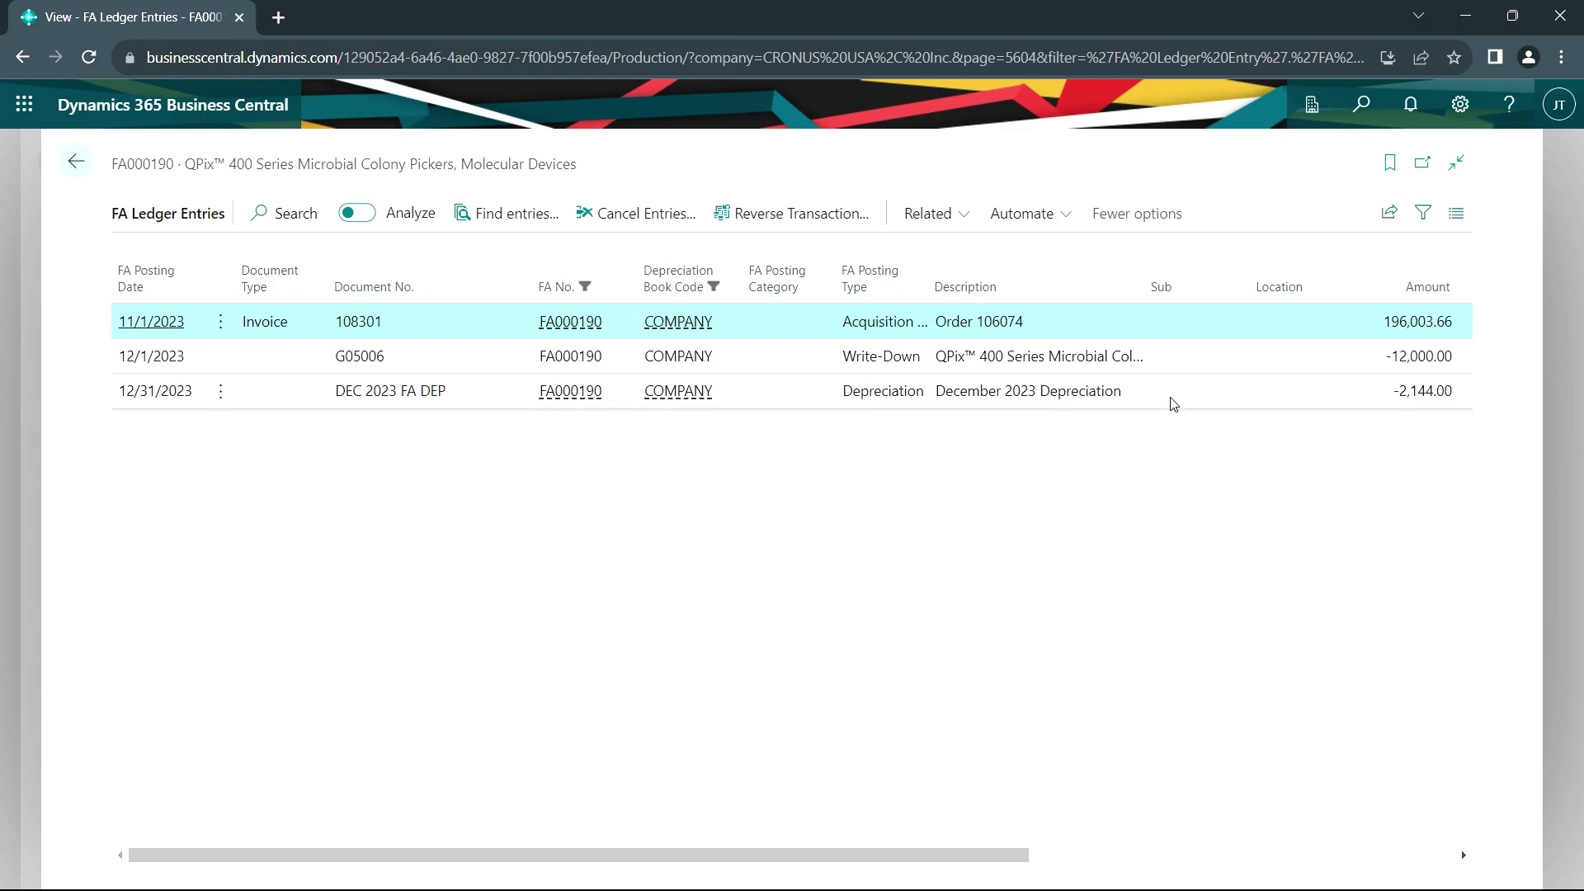
pyautogui.press('Escape')
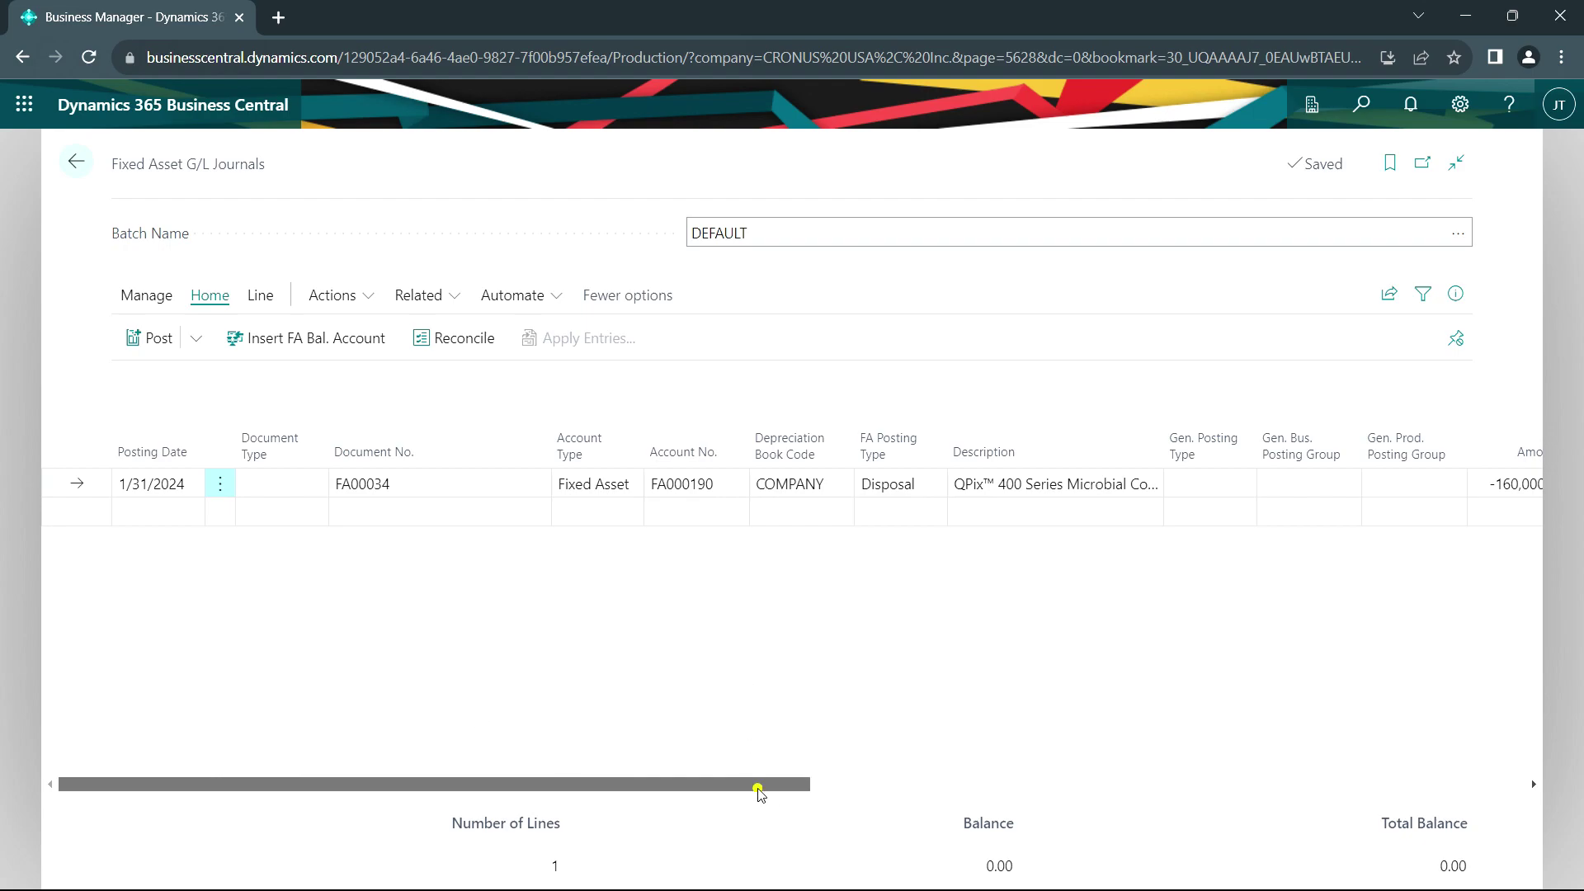
# Preview the G/L entries for the -160,000 disposal line, then post it.
pyautogui.moveTo(757, 787); pyautogui.dragTo(965, 806)
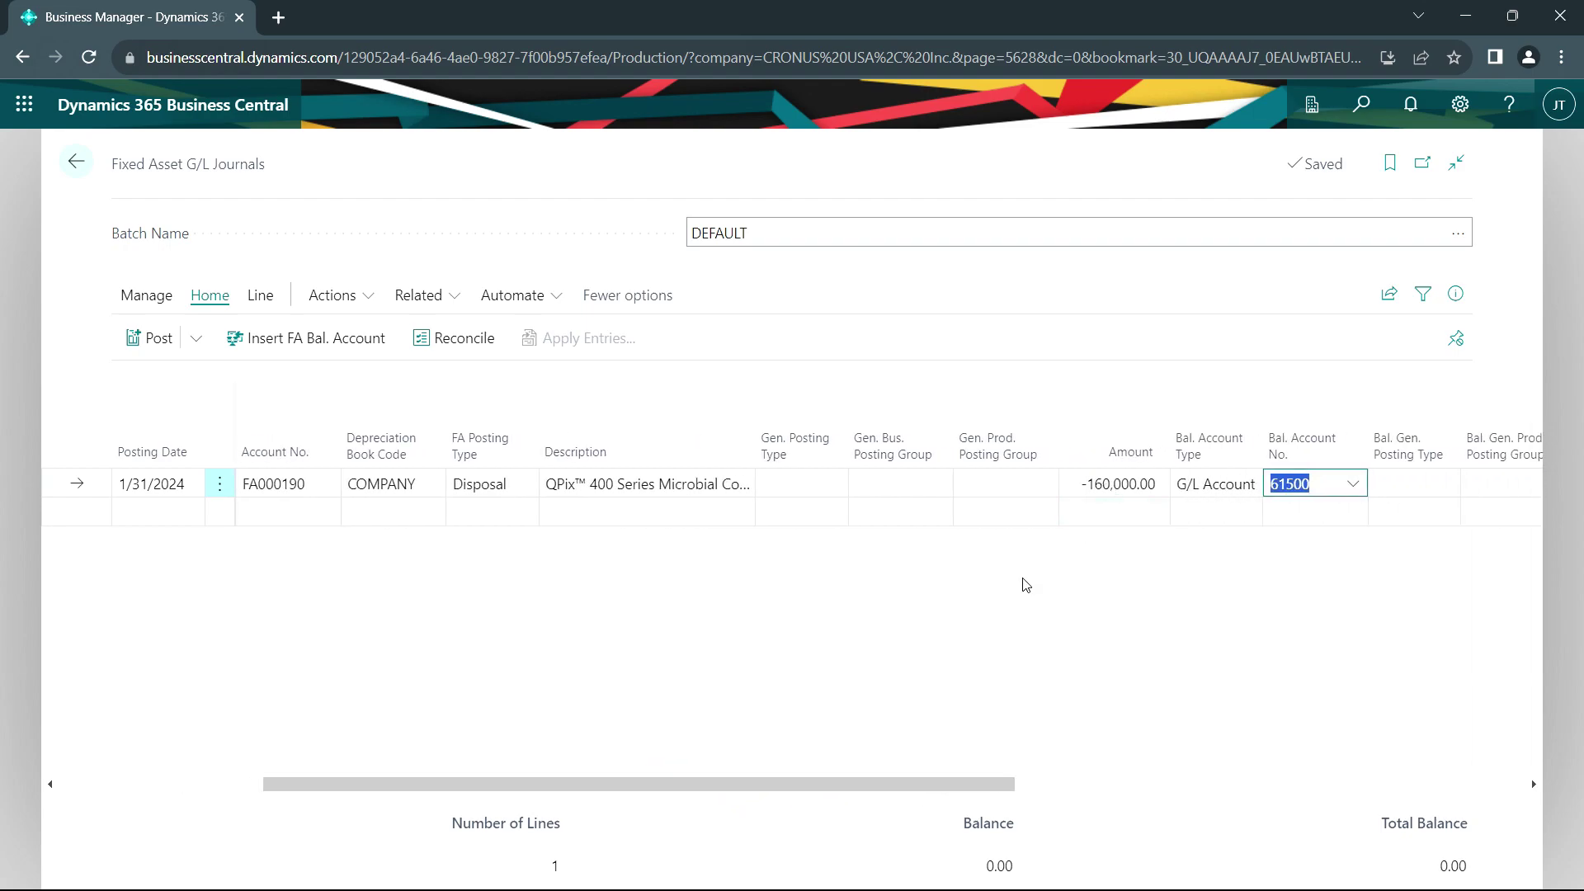
pyautogui.moveTo(734, 784); pyautogui.dragTo(487, 783)
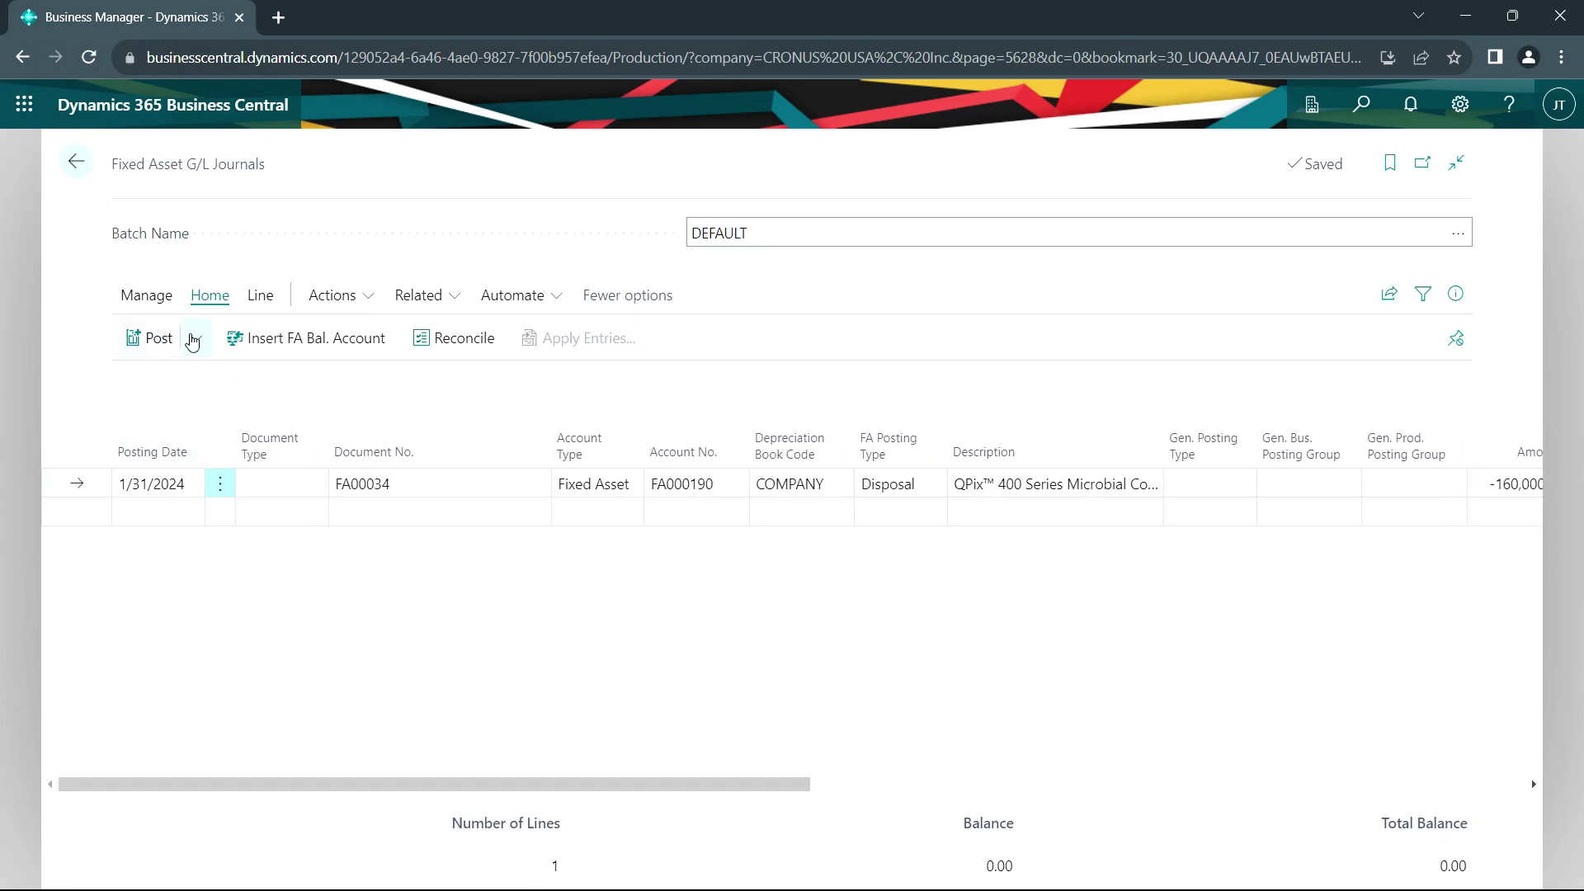
pyautogui.click(195, 338)
pyautogui.click(193, 416)
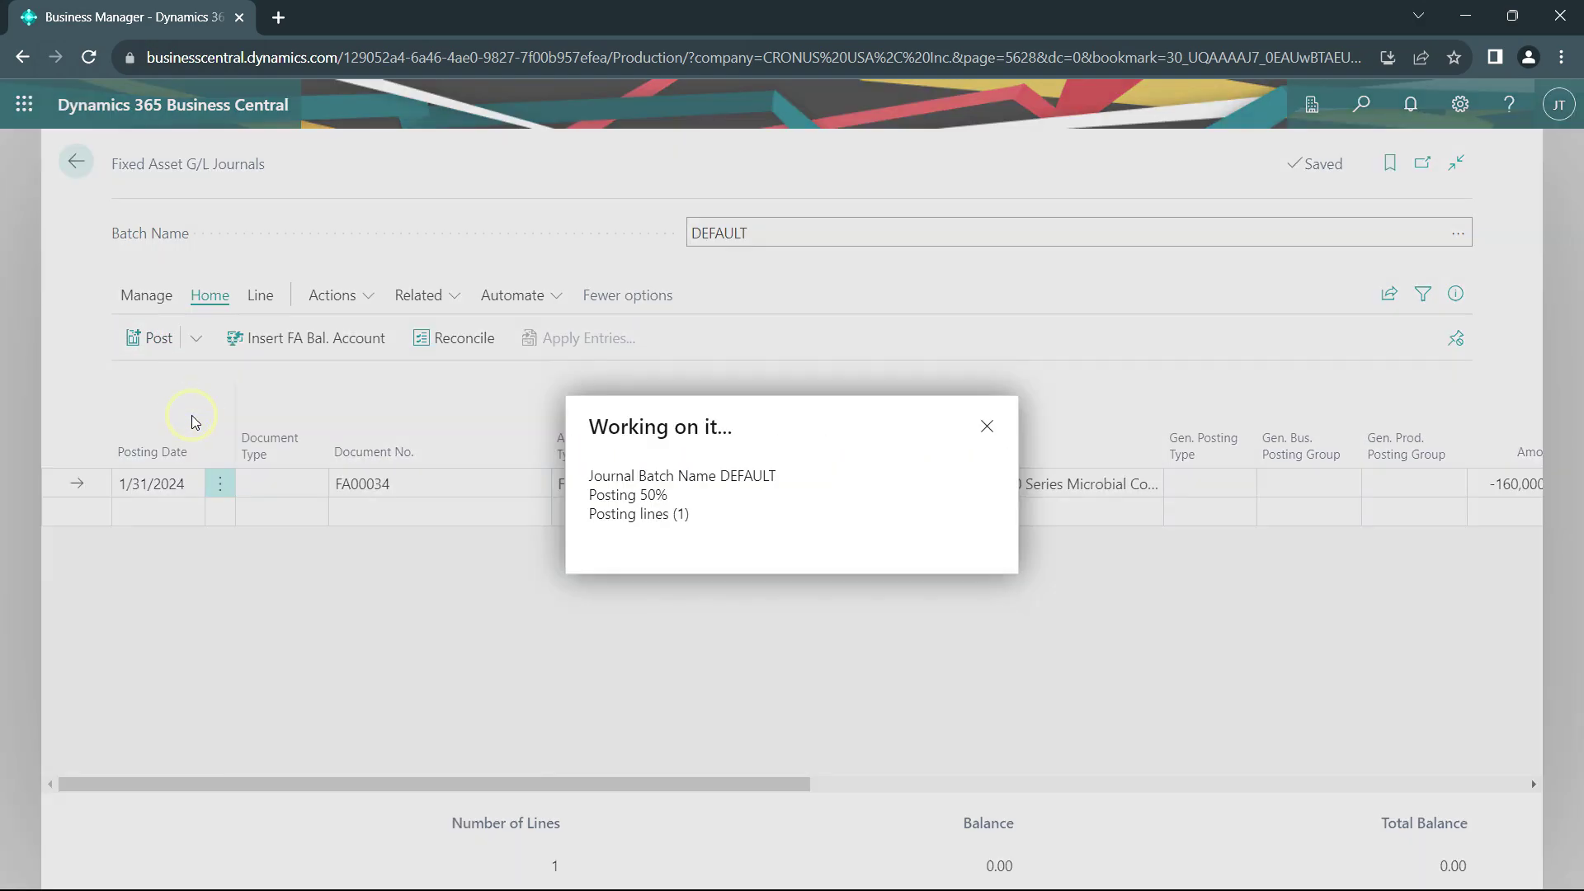
pyautogui.click(1114, 350)
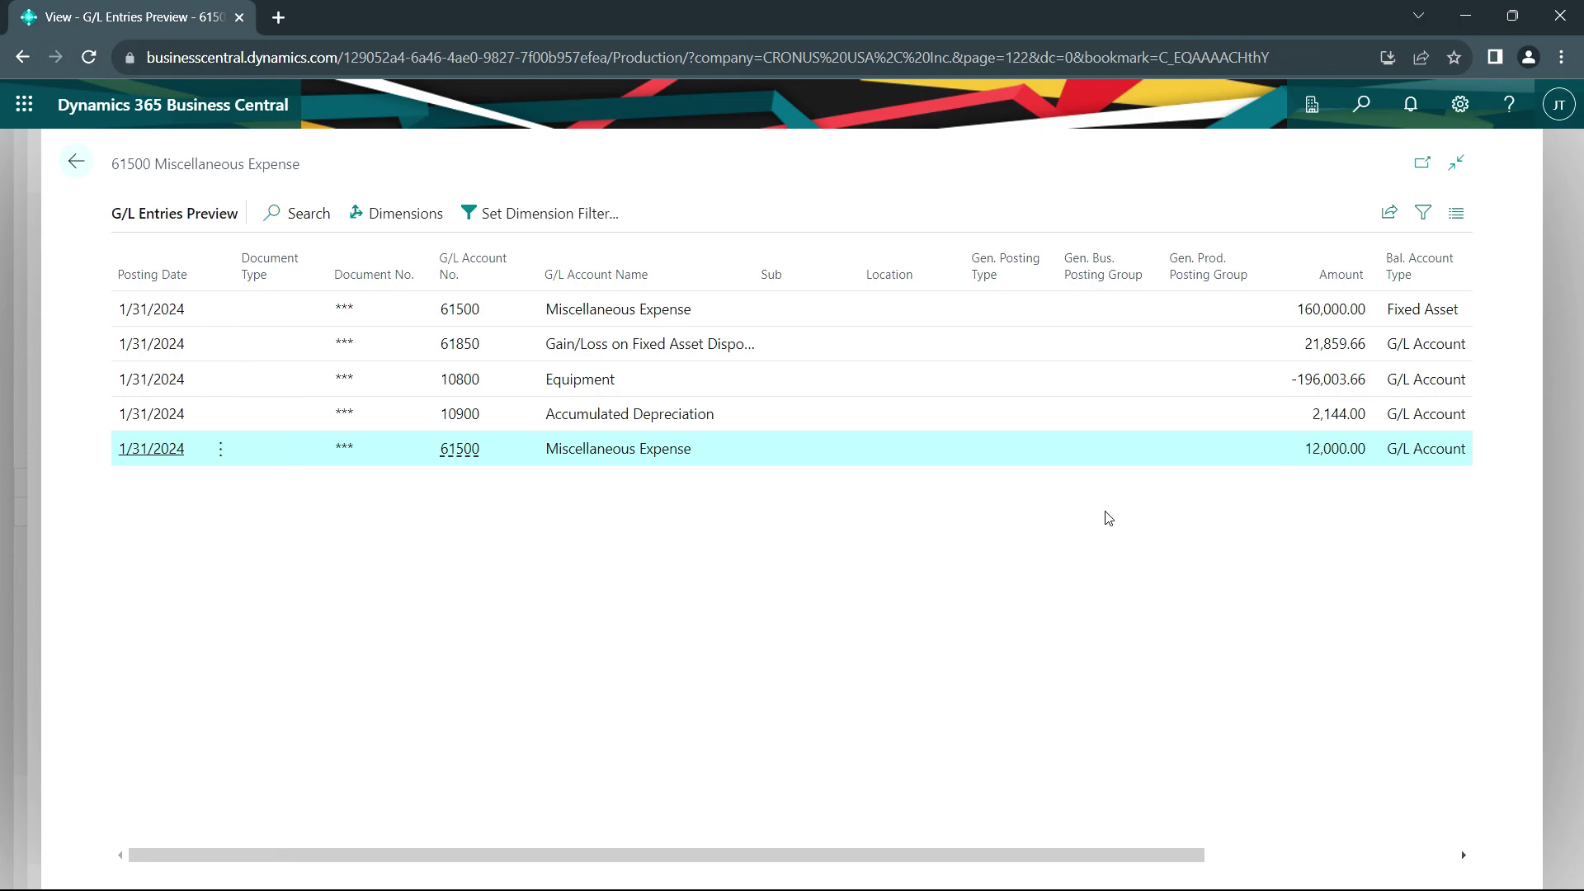
pyautogui.press('Escape')
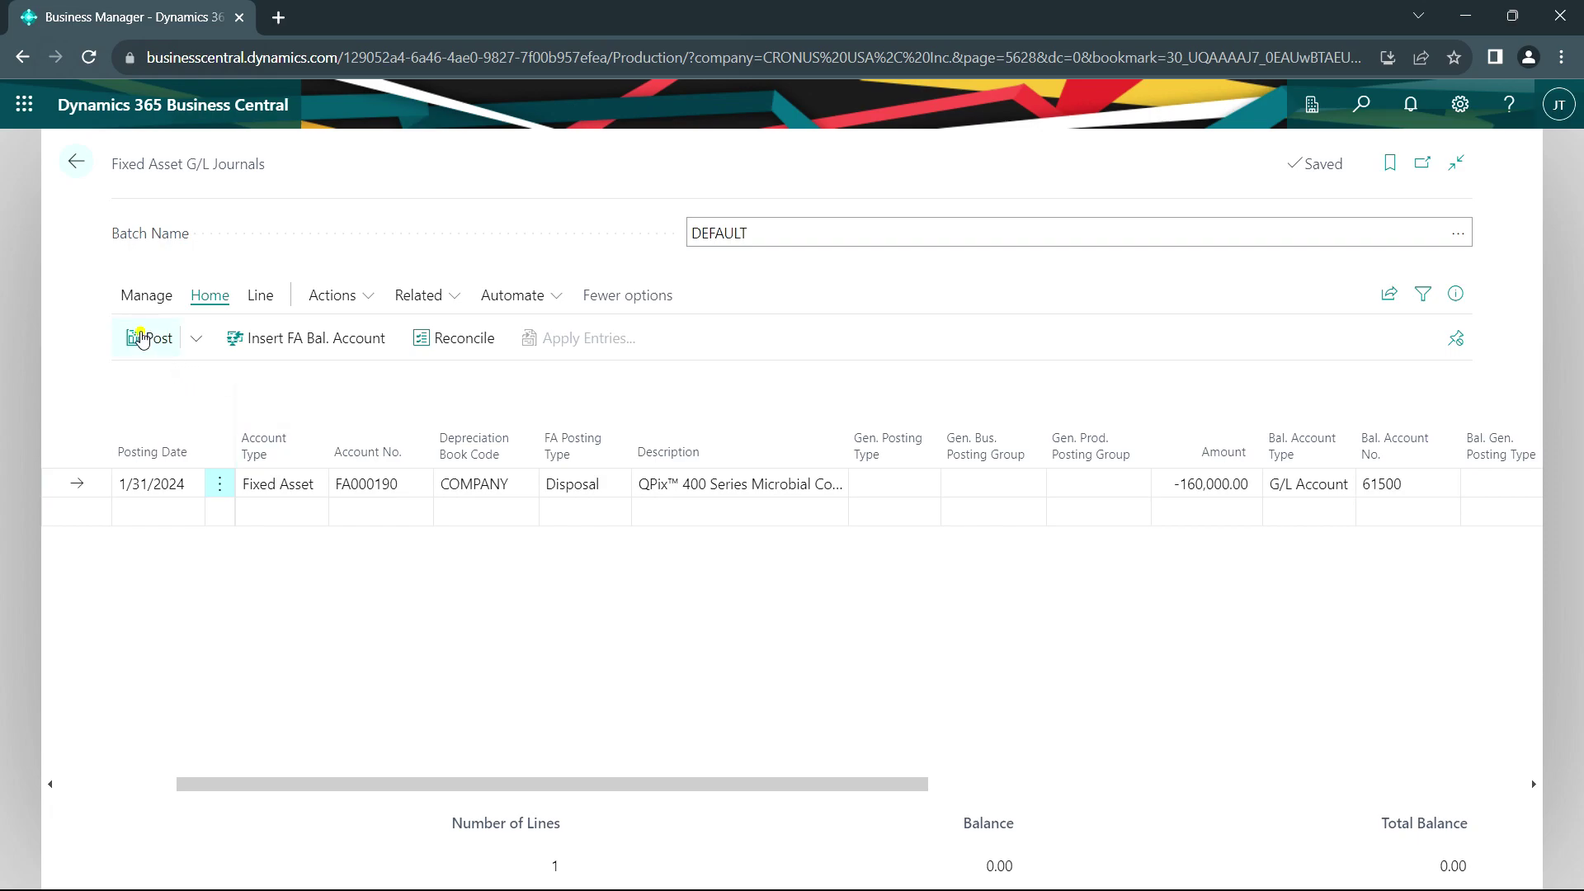
pyautogui.click(142, 338)
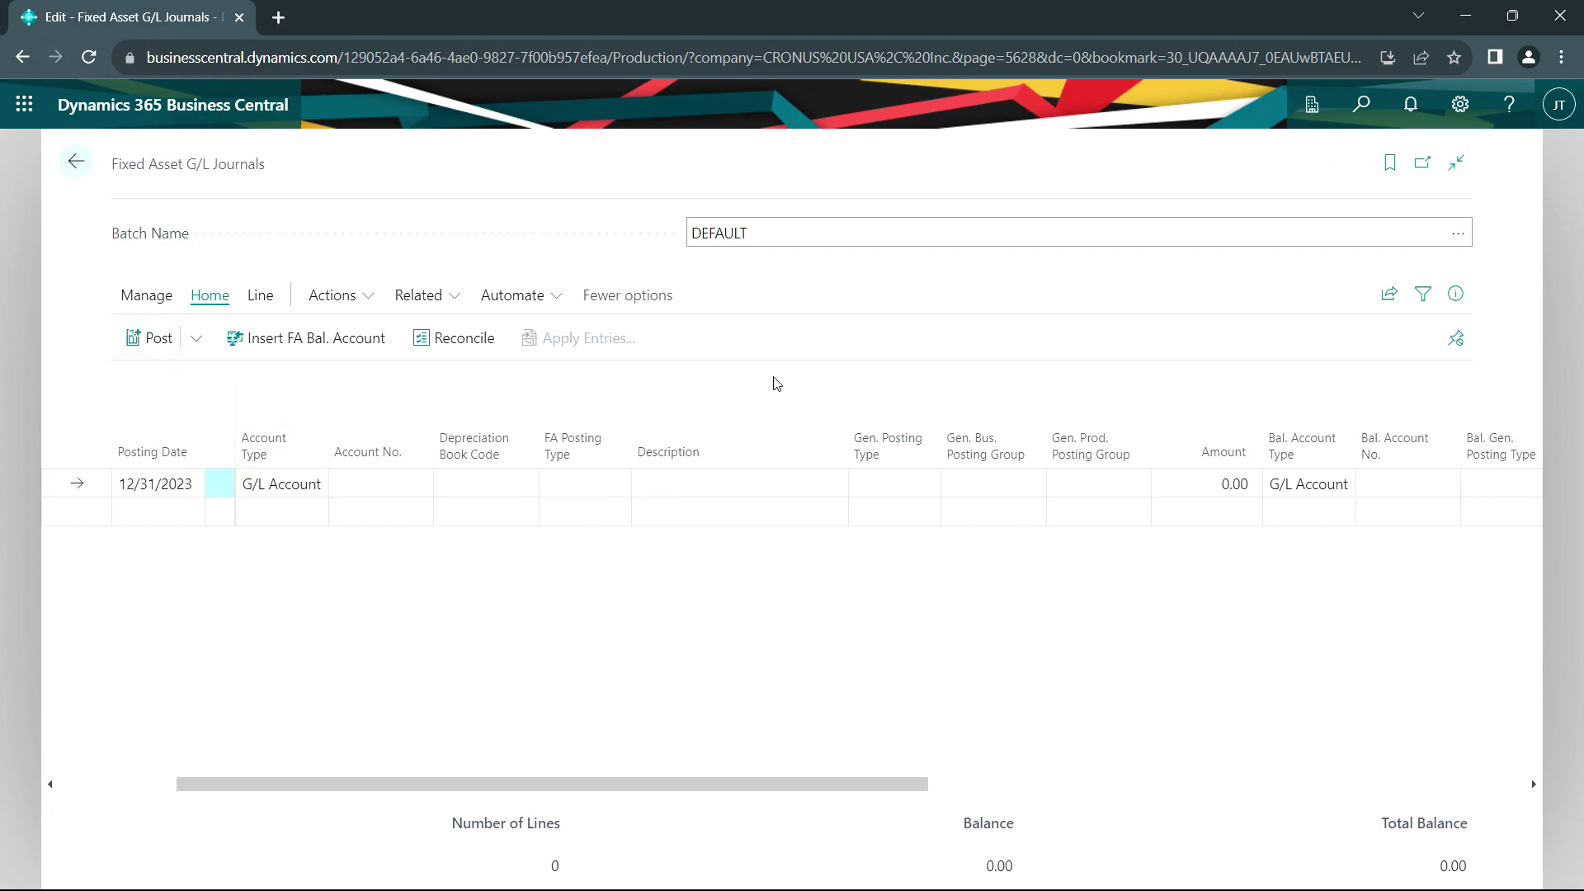